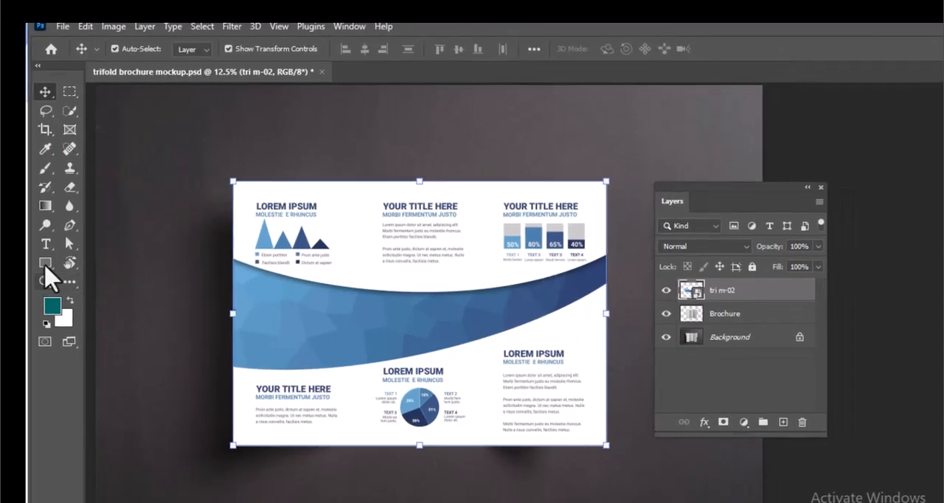
Draw a rectangle about 1512 × 221 px from the upper-left corner of the brochure design
click(45, 264)
click(110, 269)
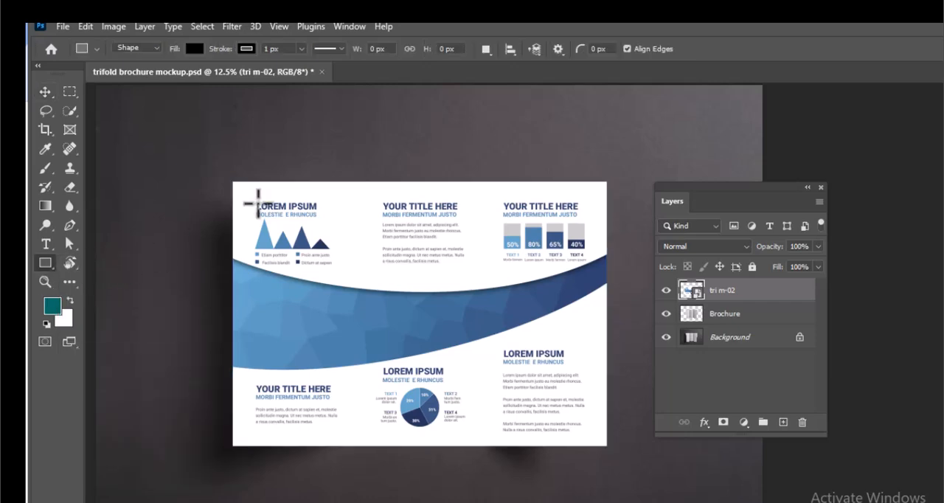
drag(233, 182, 370, 201)
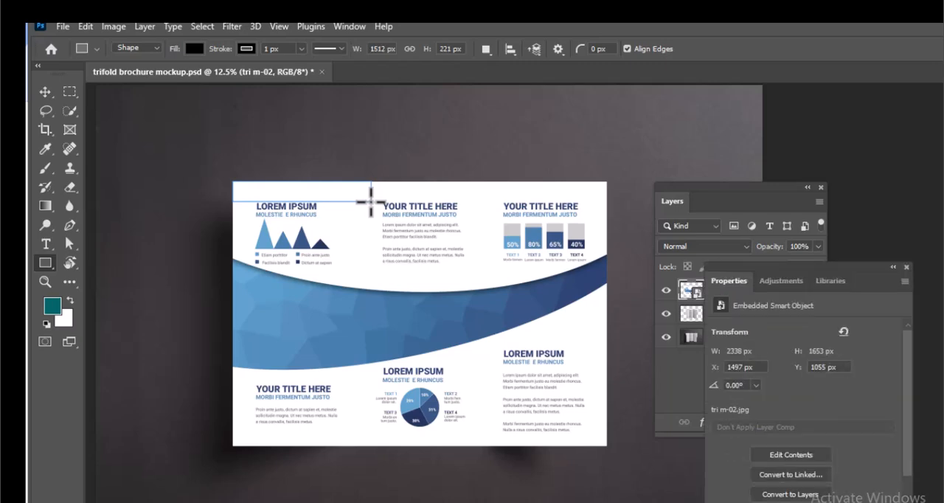
drag(738, 212, 756, 179)
Duplicate the black rectangle twice and fill one copy with green and the other with orange
key(ctrl+j)
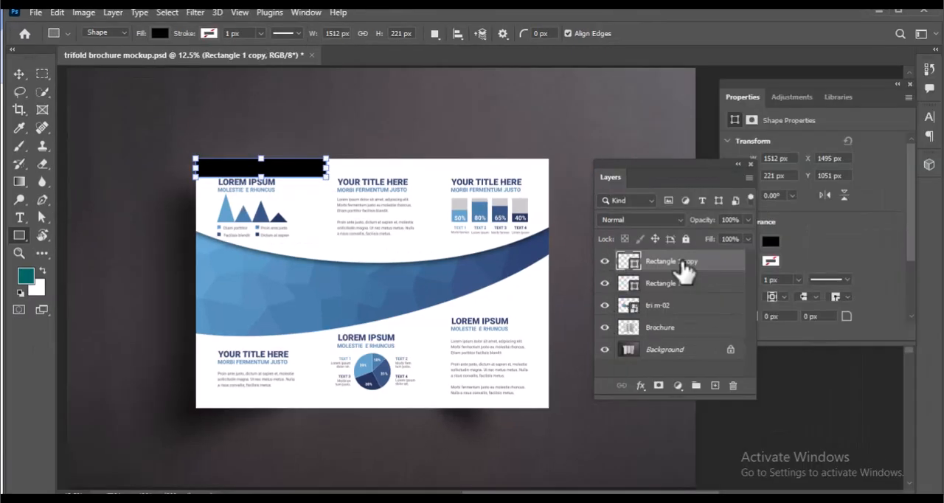
key(ctrl+j)
click(742, 317)
click(844, 271)
click(793, 314)
click(716, 180)
click(673, 264)
click(771, 242)
click(874, 314)
Move the green and orange rectangles along the design's upper edge so all three sit side by side without gaps
key(v)
drag(291, 171, 423, 184)
drag(324, 171, 561, 174)
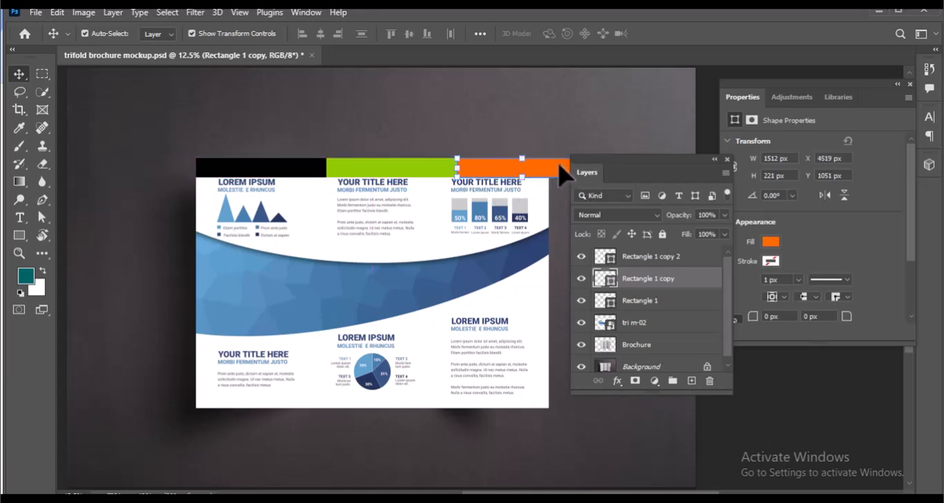
key(ctrl+plus)
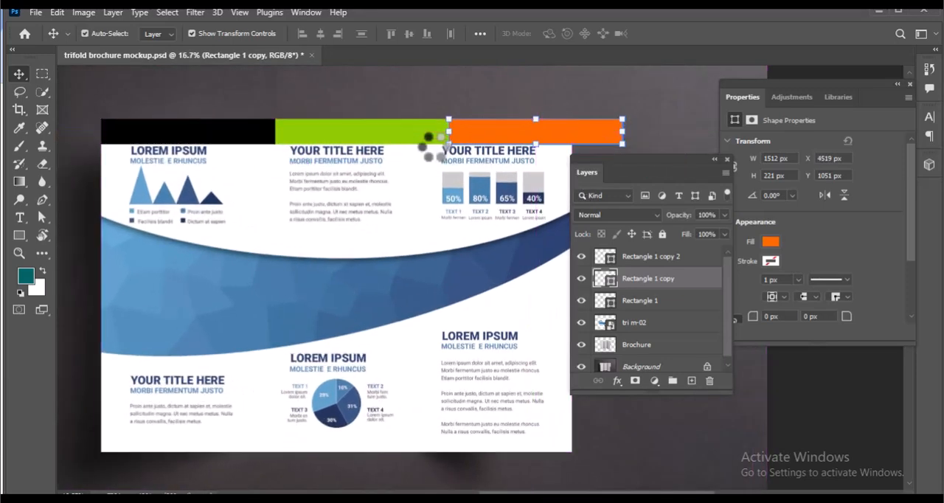
click(247, 100)
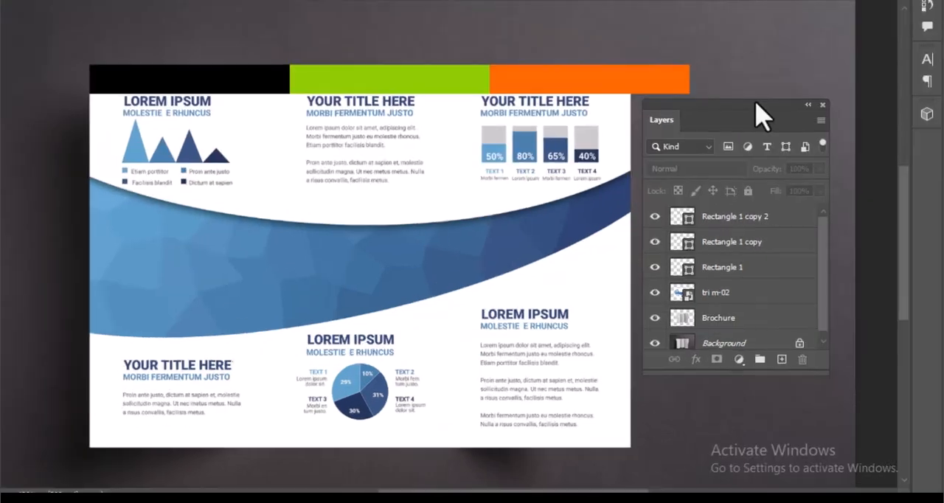
Scale the three rectangles together horizontally so their combined width matches the brochure design's width
click(732, 267)
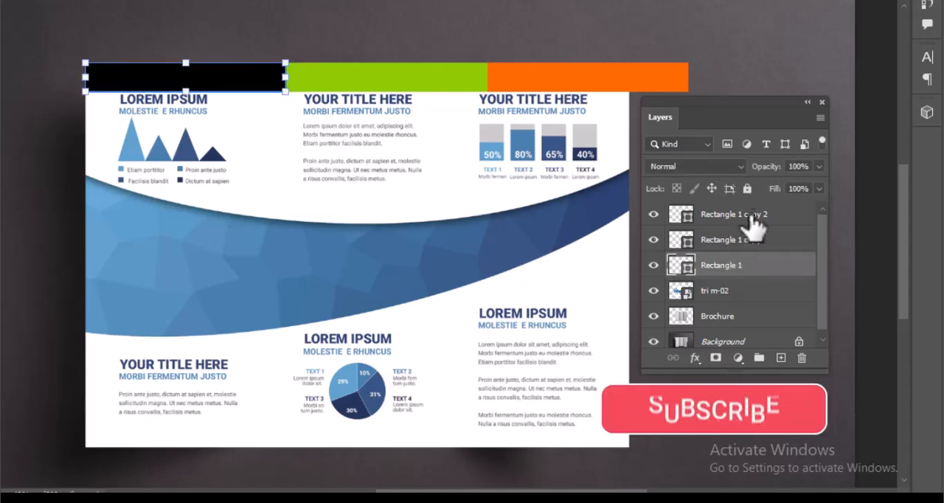
shift+click(756, 216)
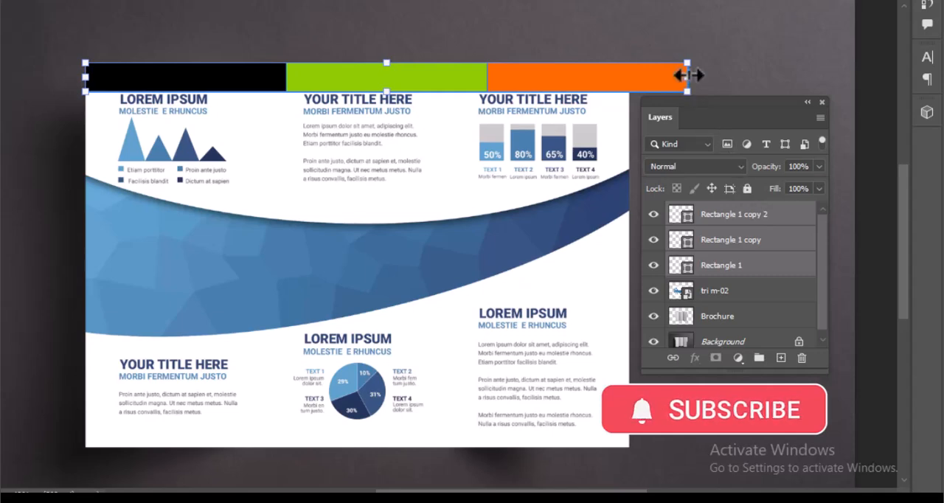
drag(687, 74, 633, 81)
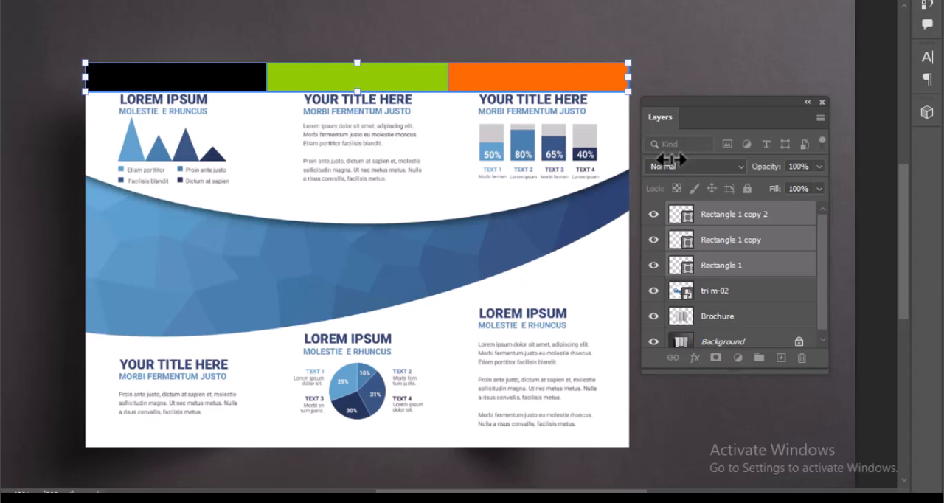
key(Return)
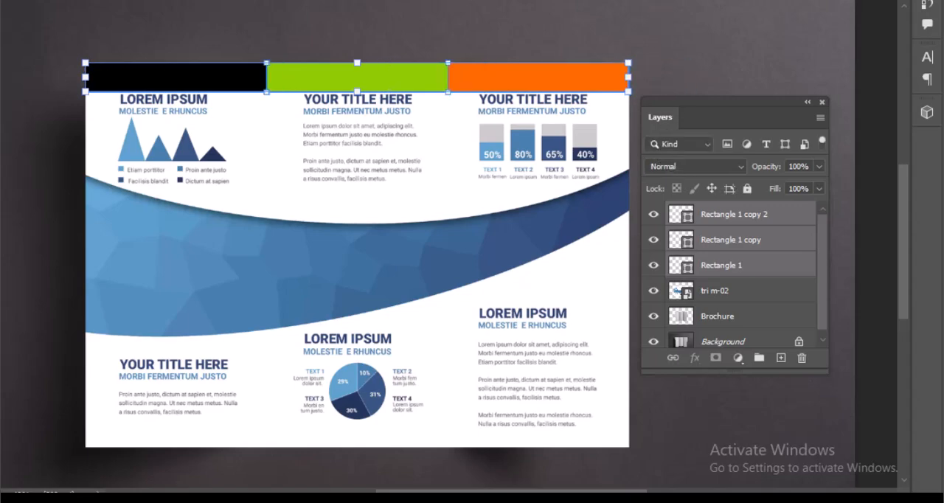
click(659, 29)
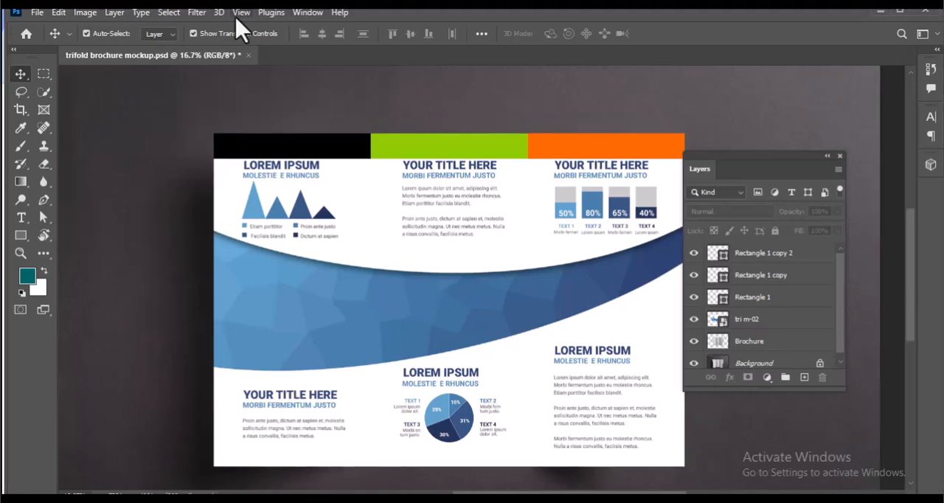
Add a new vertical guide and place it at the boundary between the black and green rectangles
click(241, 14)
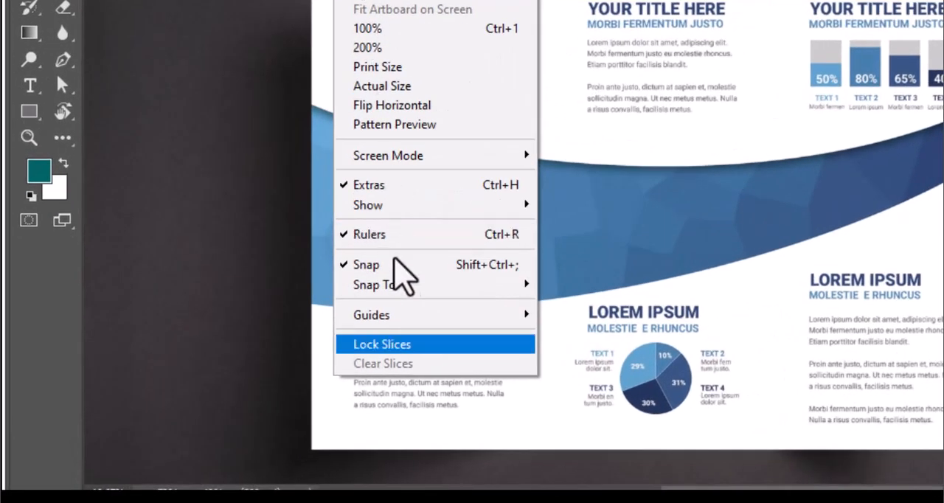
mouse_move(402, 313)
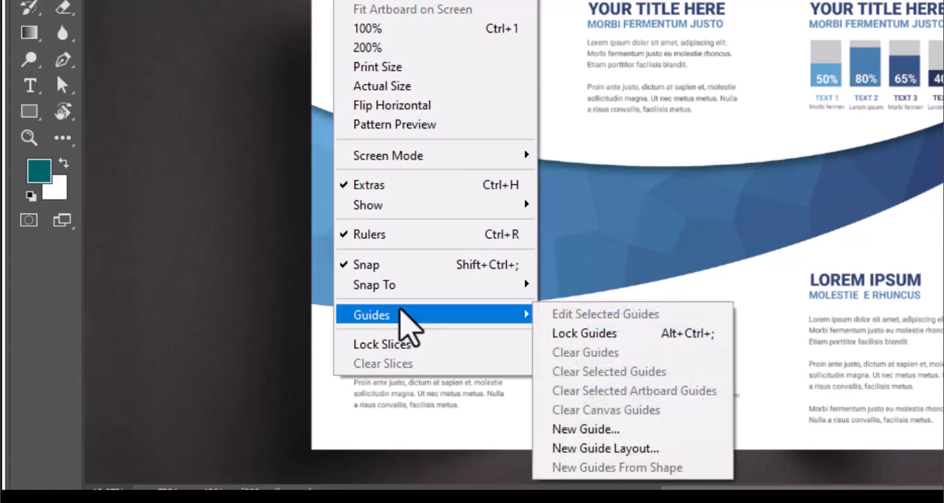
click(607, 434)
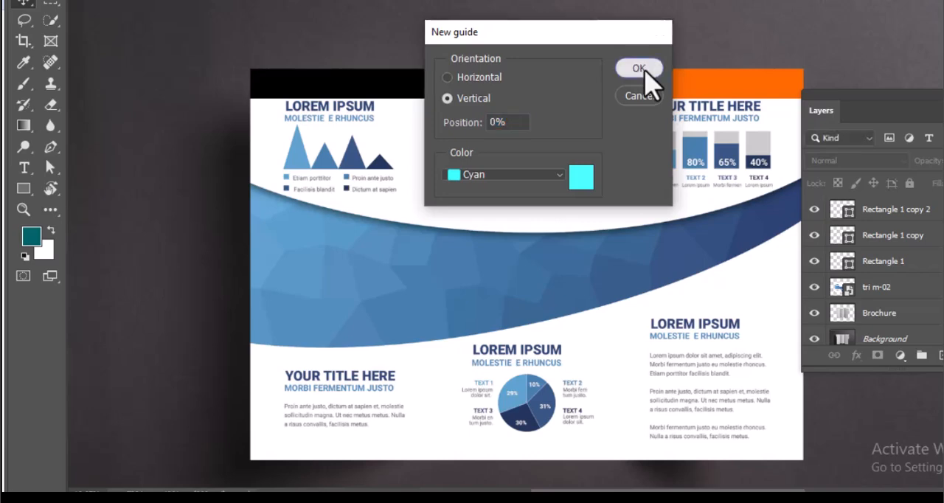
click(640, 68)
key(ctrl+0)
drag(179, 309, 430, 358)
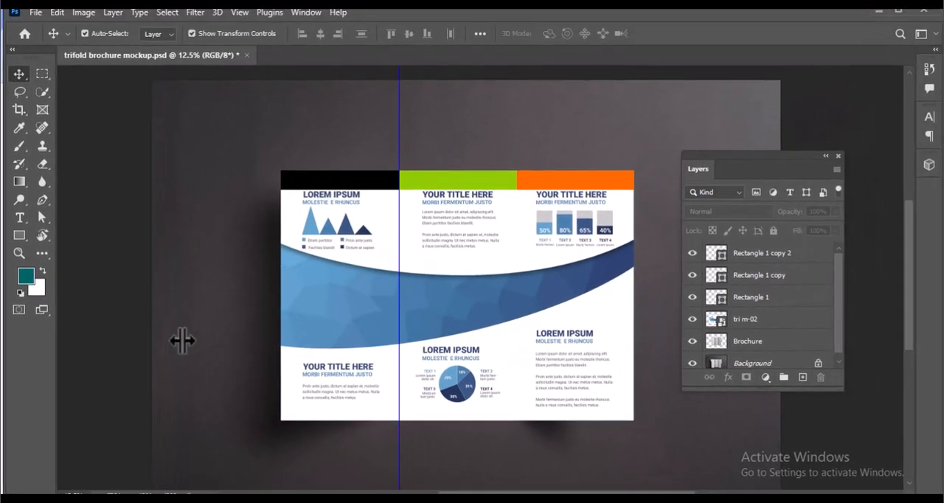
Add a second vertical guide and place it at the boundary between the green and orange rectangles
key(ctrl+plus)
click(241, 12)
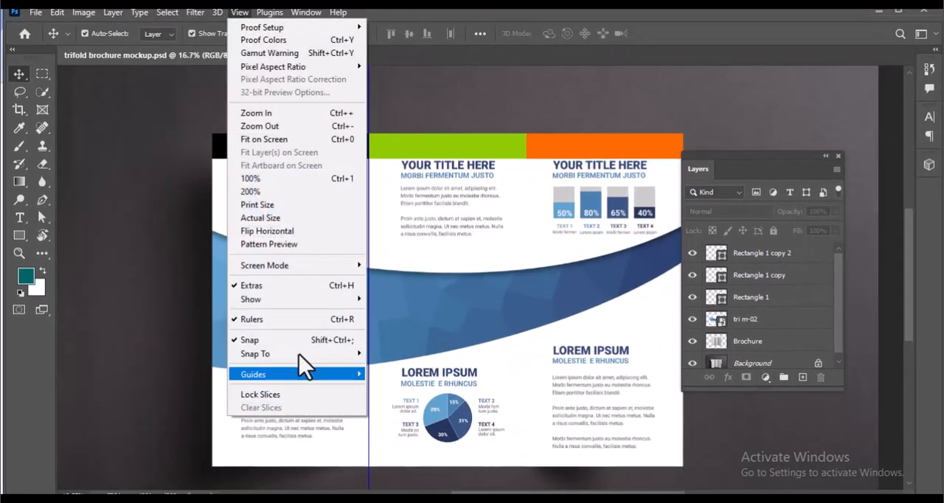
mouse_move(300, 356)
click(407, 452)
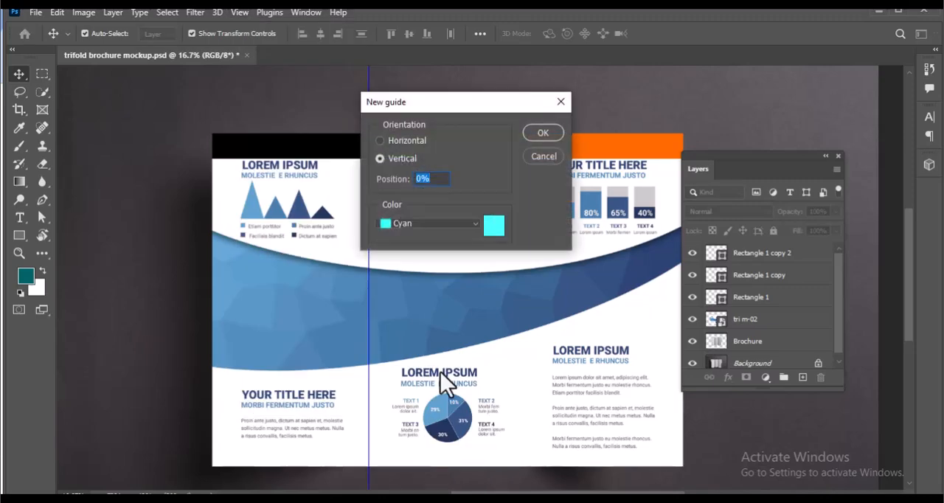
click(541, 136)
key(ctrl+minus)
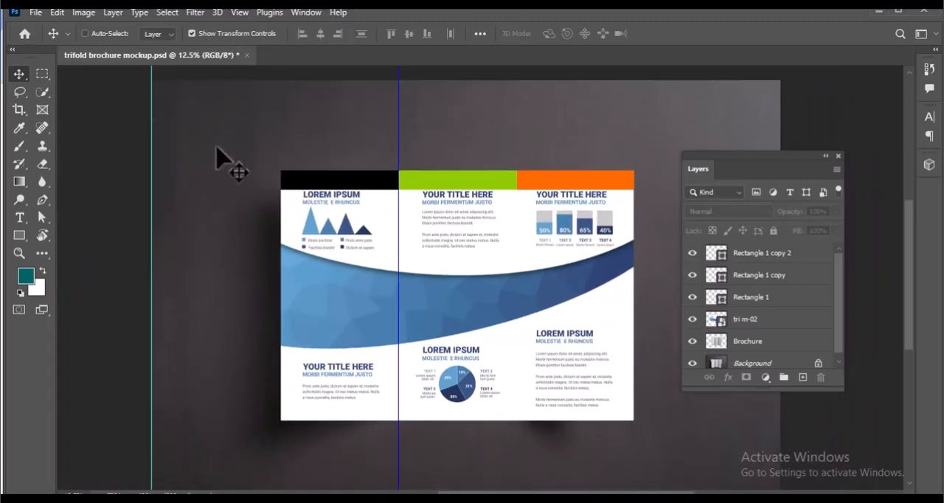
drag(517, 264, 519, 263)
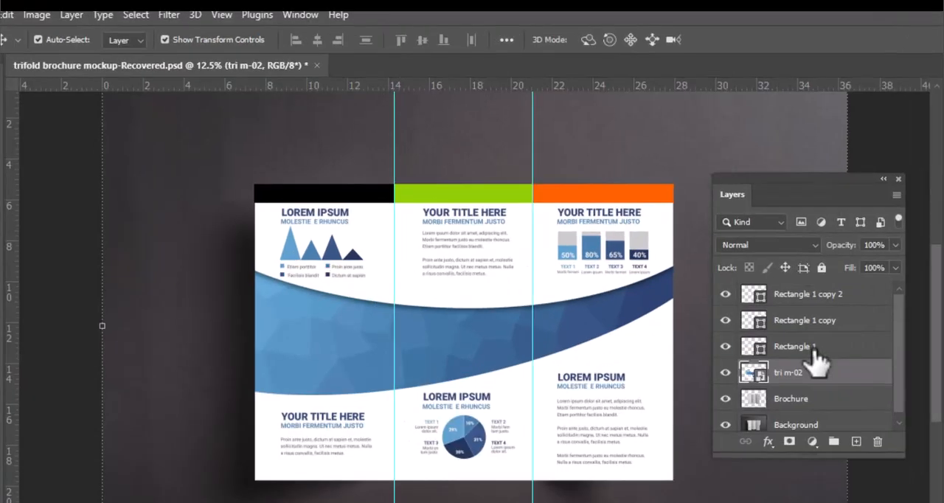
Delete the black, green and orange rectangle layers, leaving the tri m-02 design with the two guides
click(765, 300)
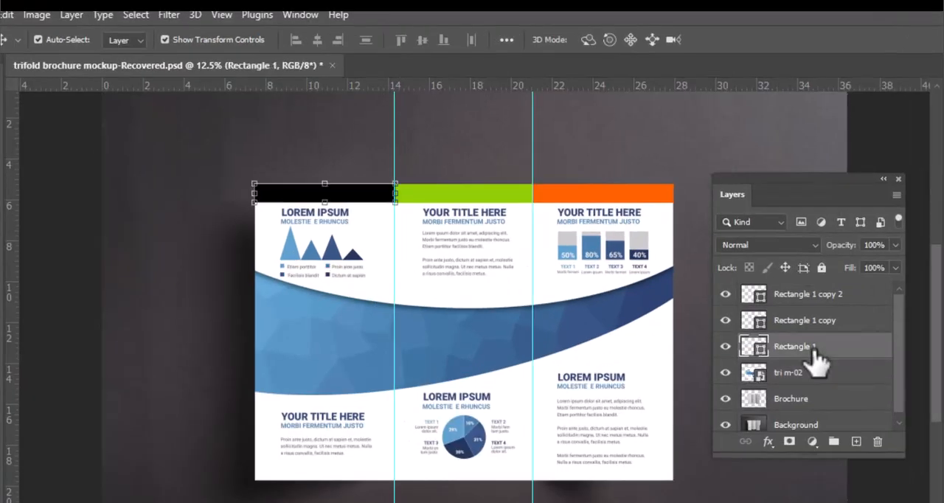
key(Delete)
click(835, 325)
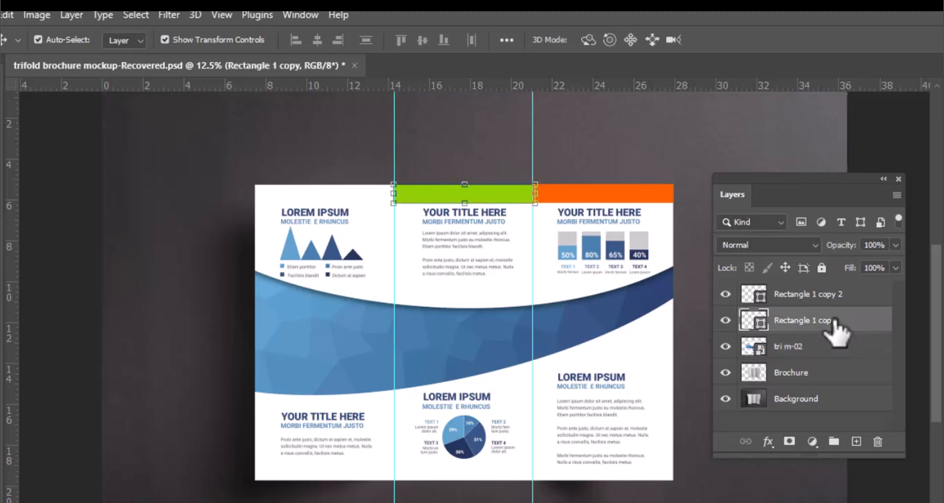
key(Delete)
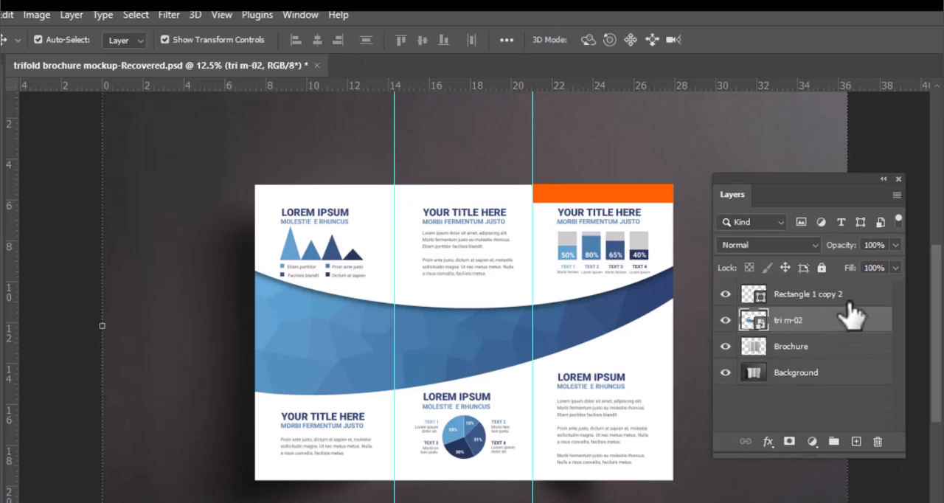
click(849, 299)
key(Delete)
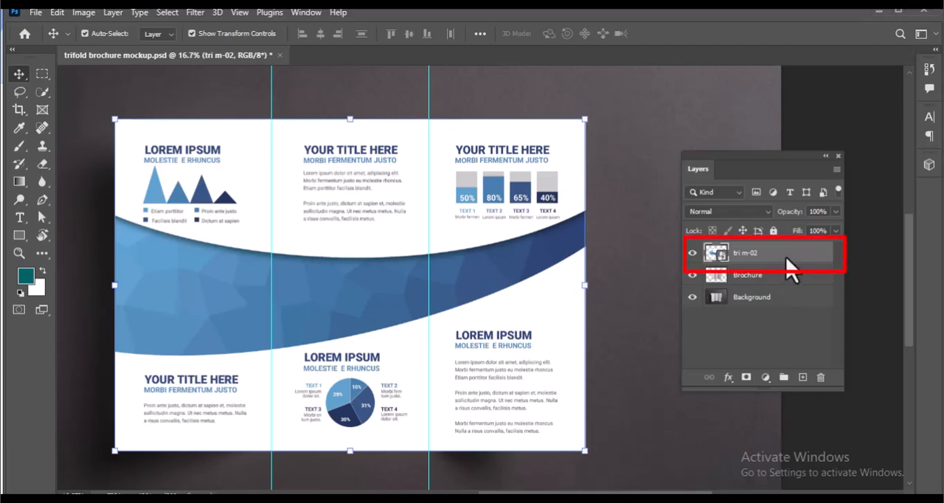
Start Perspective Warp on the tri m-02 layer and draw three adjoining planes, one over each panel between the guides
click(58, 13)
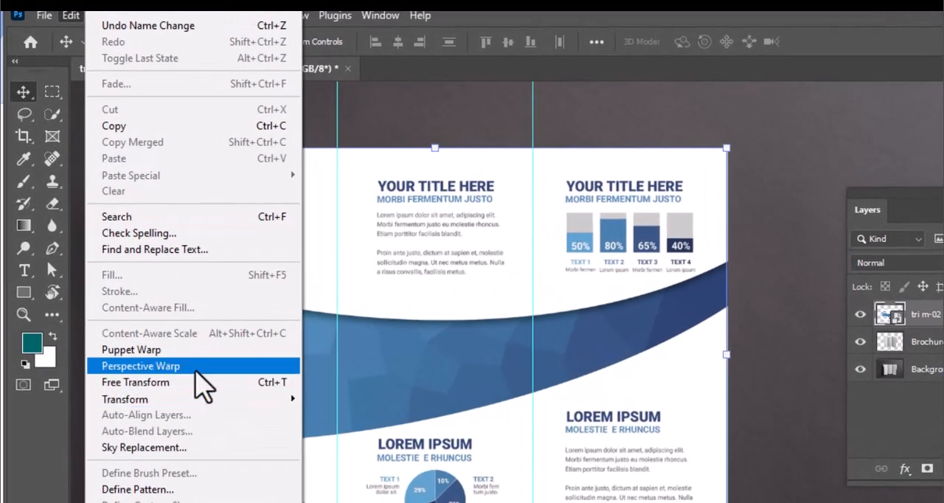
click(196, 368)
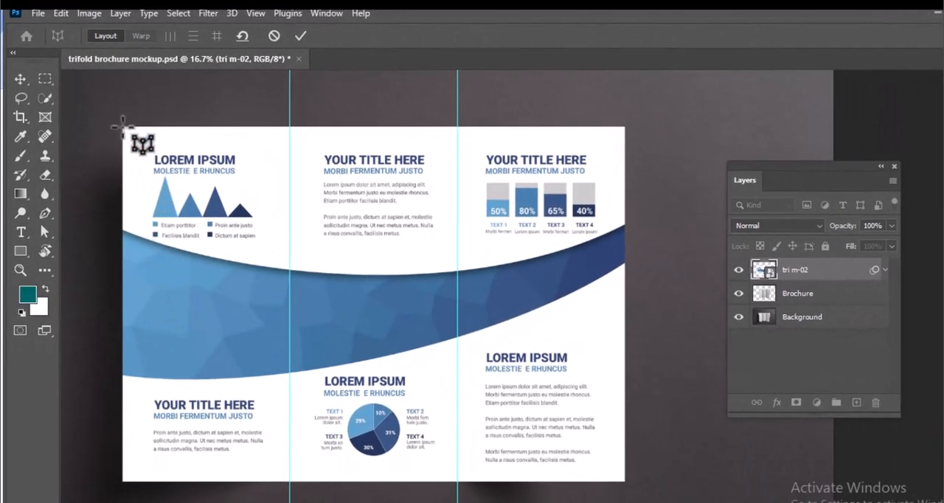
drag(124, 127, 289, 481)
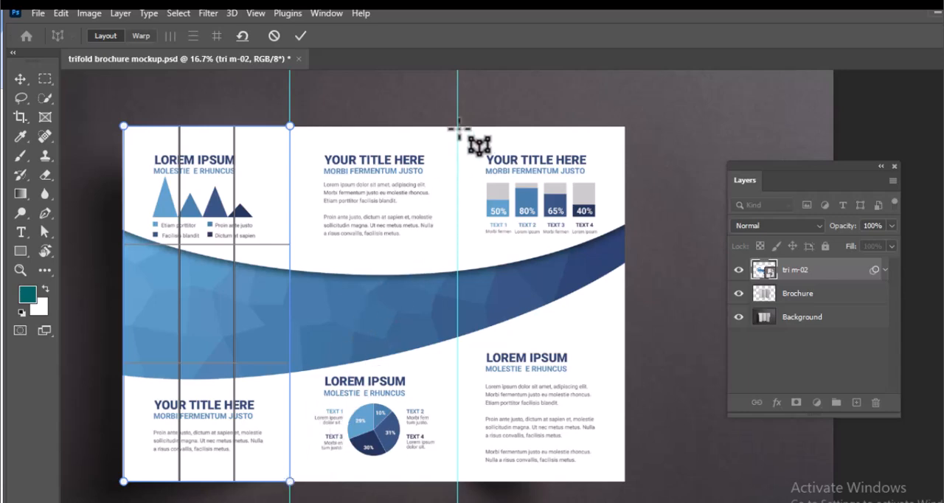
drag(457, 126, 307, 345)
drag(309, 384, 290, 481)
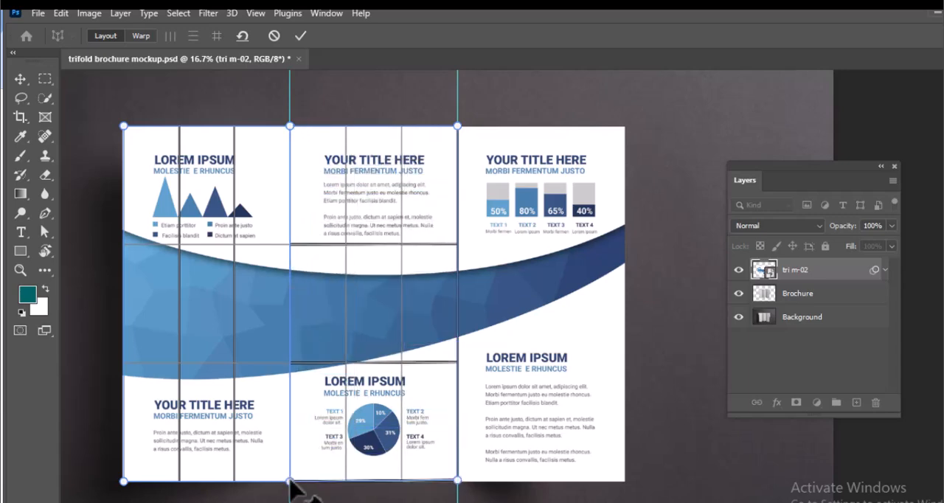
drag(623, 130, 458, 482)
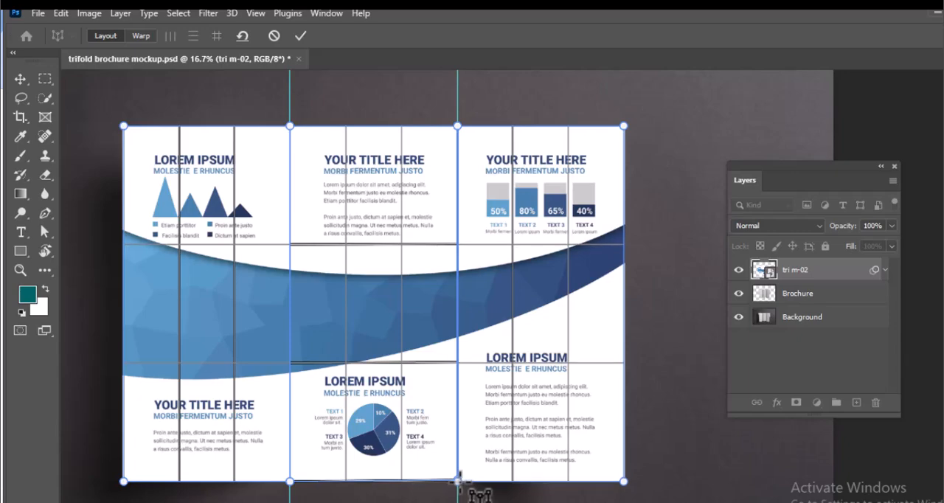
Fine-tune the third plane's corner pins so they align with the design's outer corners and the second guide
key(ctrl+plus)
scroll(690, 149, up, 1)
drag(677, 140, 677, 143)
drag(427, 141, 427, 142)
scroll(443, 295, down, 5)
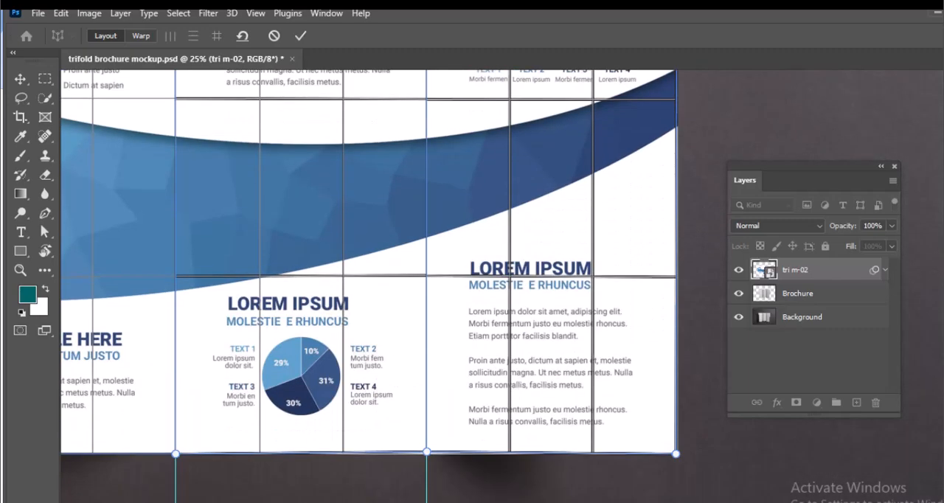
drag(675, 455, 678, 452)
key(ctrl+minus)
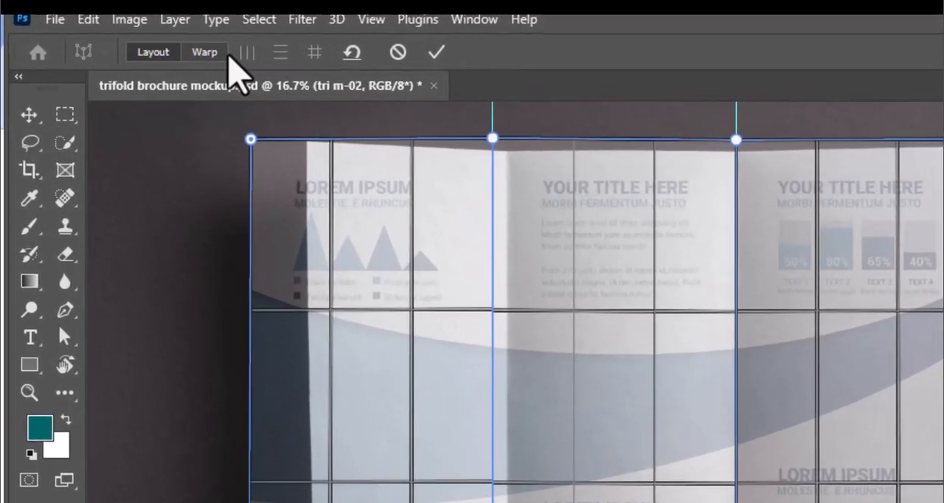
Switch Perspective Warp to Warp mode and move the first panel's outer corner pins onto the folded brochure's left corners
click(144, 36)
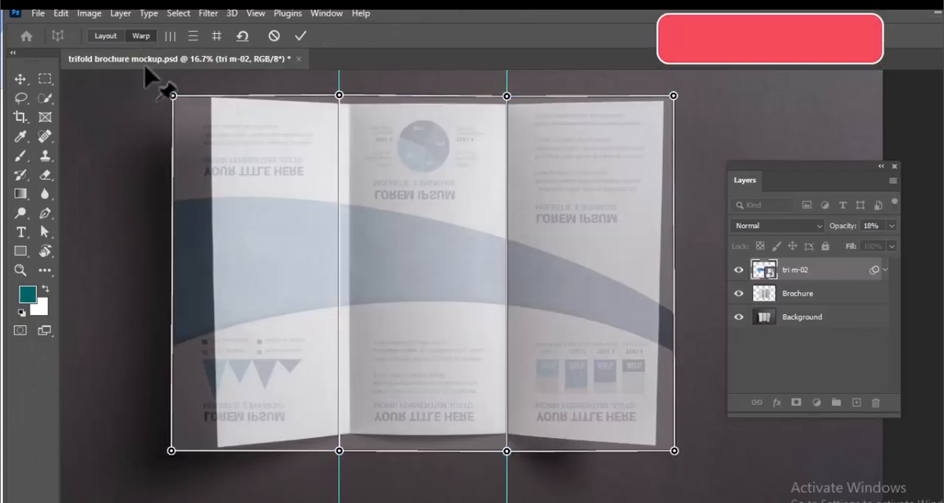
drag(172, 96, 213, 98)
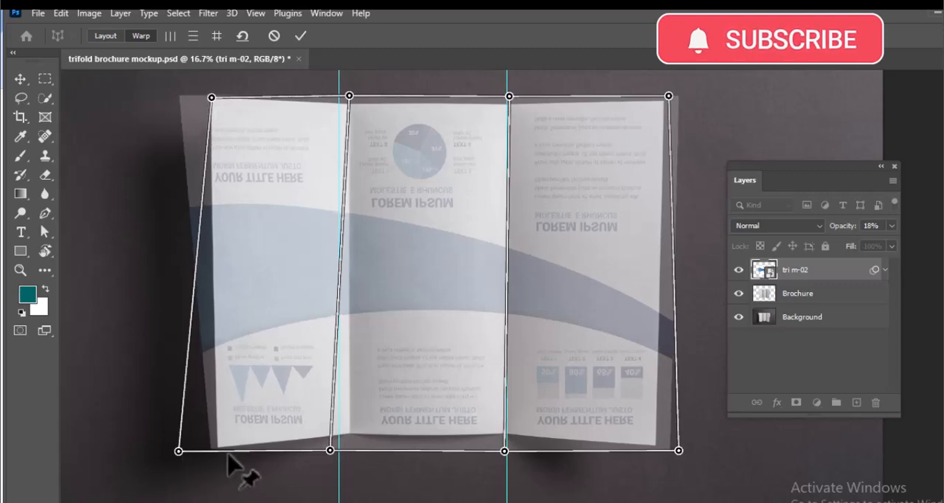
drag(178, 451, 214, 449)
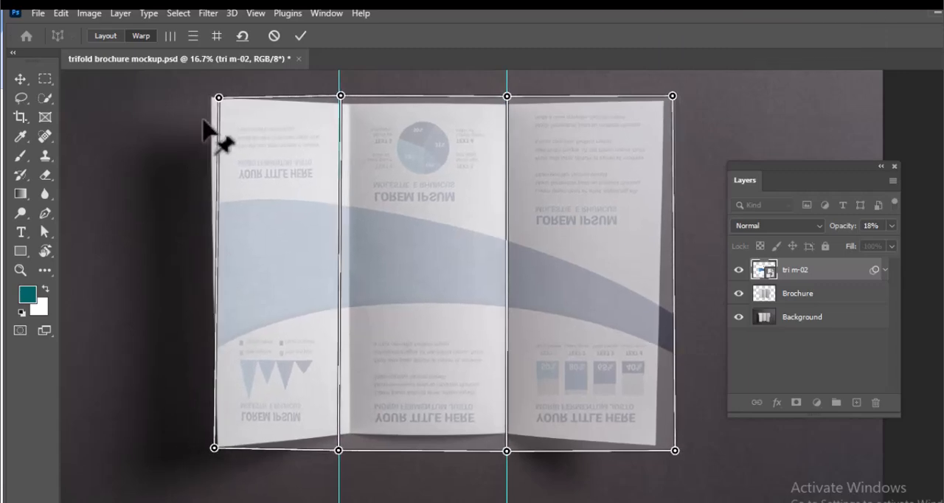
drag(218, 96, 214, 97)
Fit both pins of the first fold, the second fold's lower pin and the third panel's outer corners to the folded brochure
drag(338, 97, 353, 102)
drag(345, 449, 351, 436)
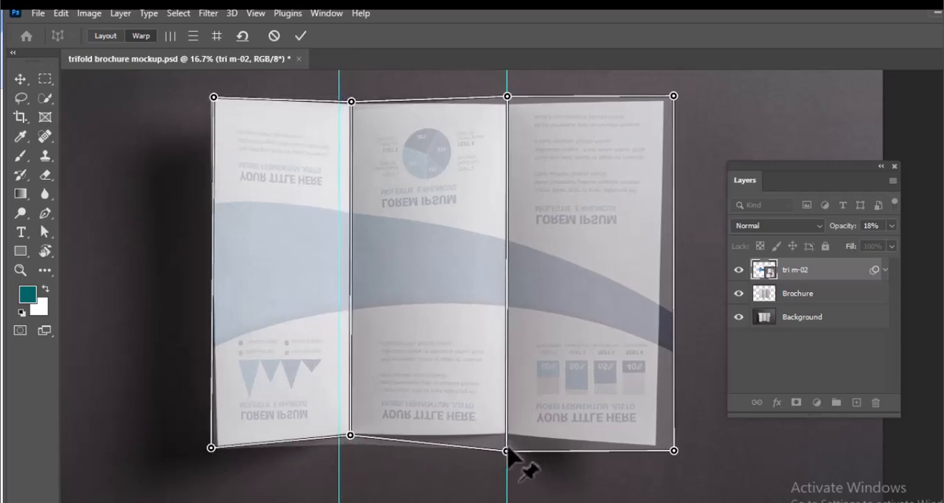
drag(507, 451, 504, 435)
drag(674, 450, 655, 448)
drag(671, 96, 665, 100)
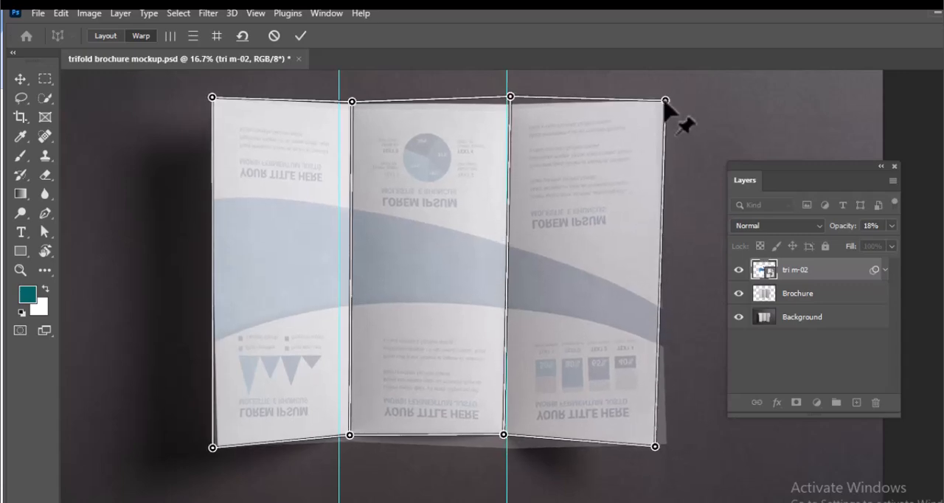
Fit the upper pins of both folds to the brochure, and refine the lower pins of the second fold and third panel's outer corner
drag(511, 97, 507, 106)
drag(351, 102, 350, 105)
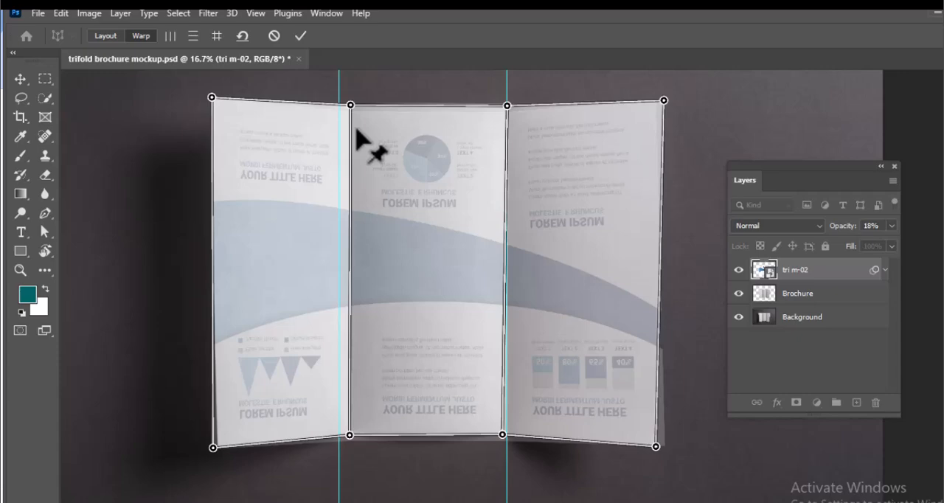
key(ctrl+plus)
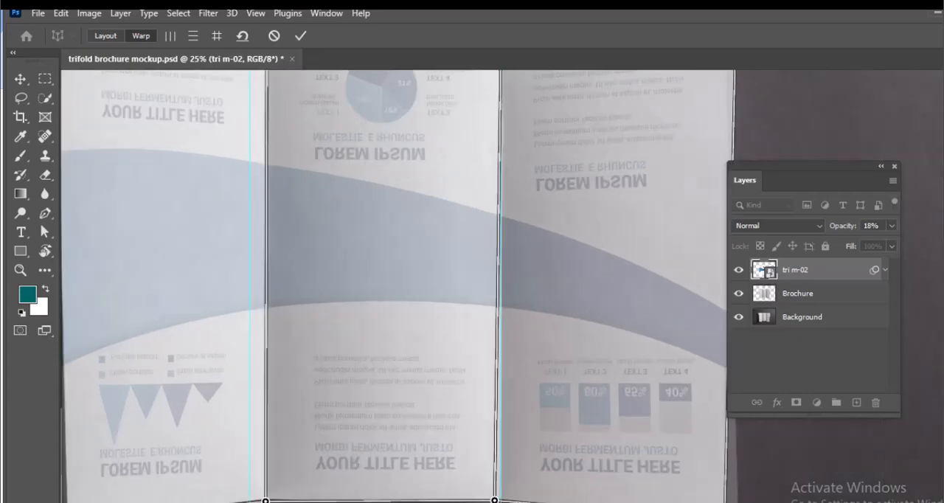
scroll(399, 287, up, 3)
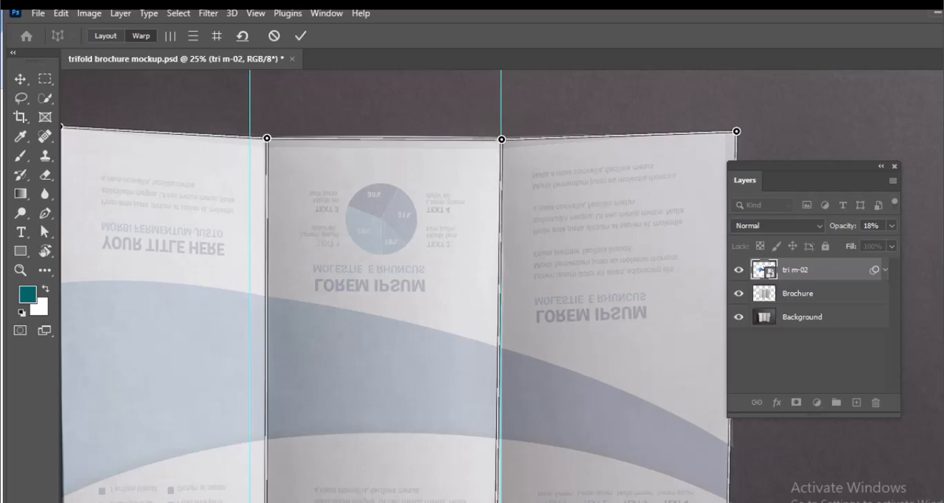
scroll(402, 287, down, 5)
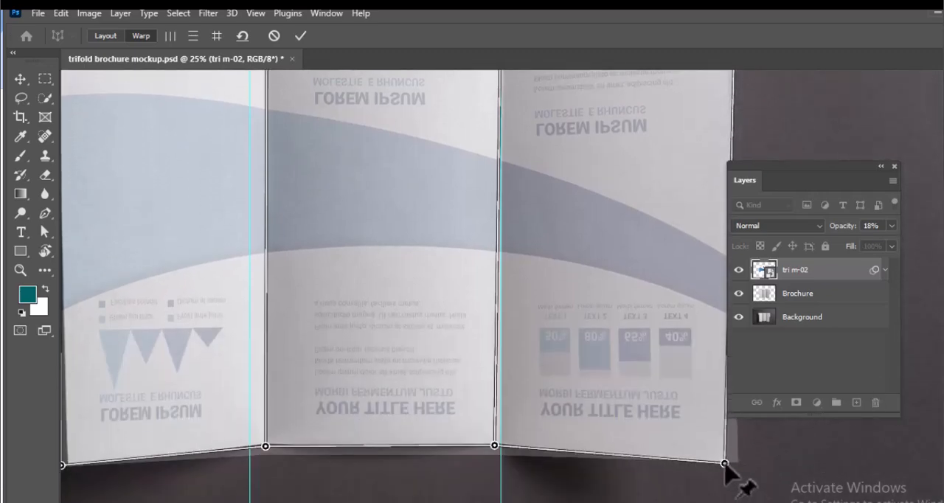
drag(729, 465, 726, 462)
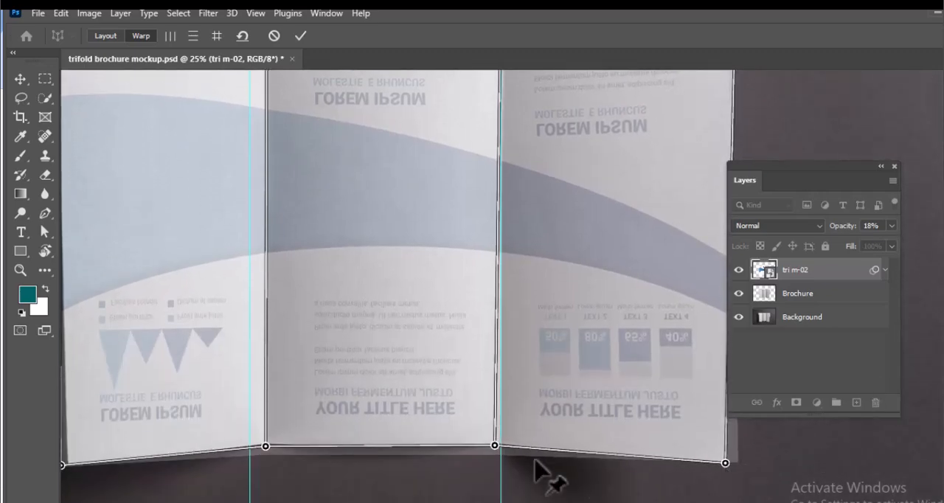
mouse_move(497, 450)
mouse_down()
mouse_move(490, 442)
mouse_move(501, 441)
mouse_up()
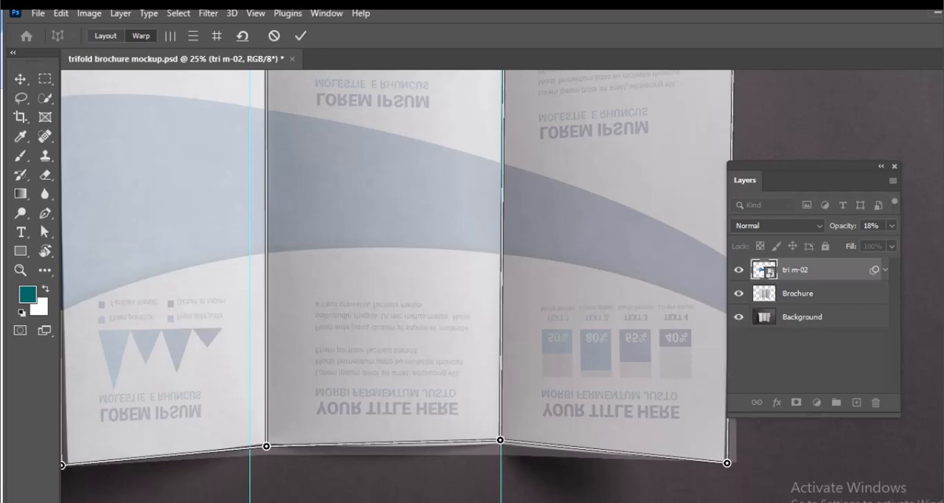
Fine-tune the warp pins along the brochure's upper edge at the folds and first panel
scroll(398, 287, up, 5)
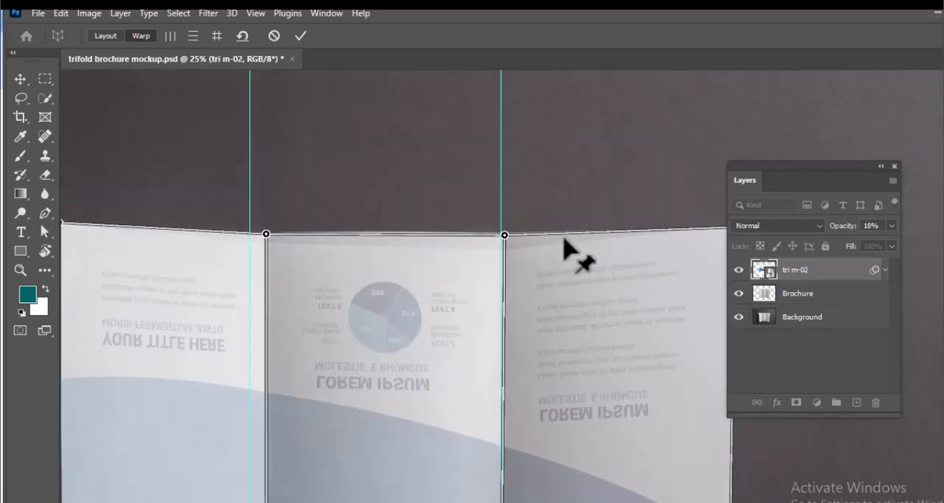
drag(503, 235, 502, 235)
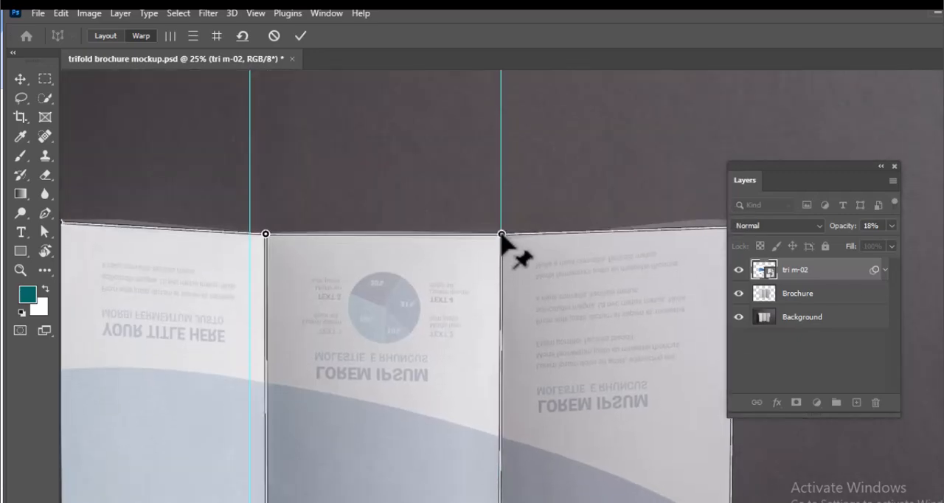
drag(265, 235, 210, 223)
Align the lower pins of both folds and the first panel's outer corner with the brochure's lower edge and apply the Perspective Warp
scroll(231, 251, left, 3)
scroll(679, 453, down, 5)
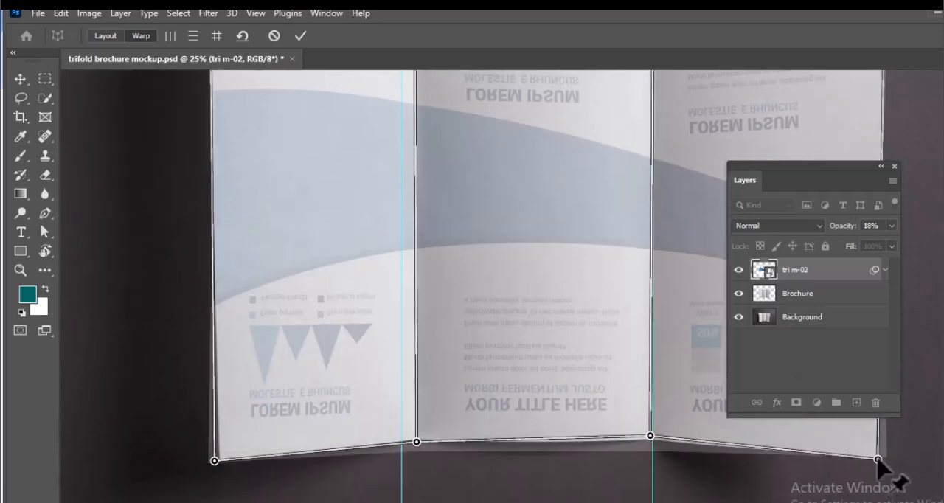
drag(651, 436, 652, 440)
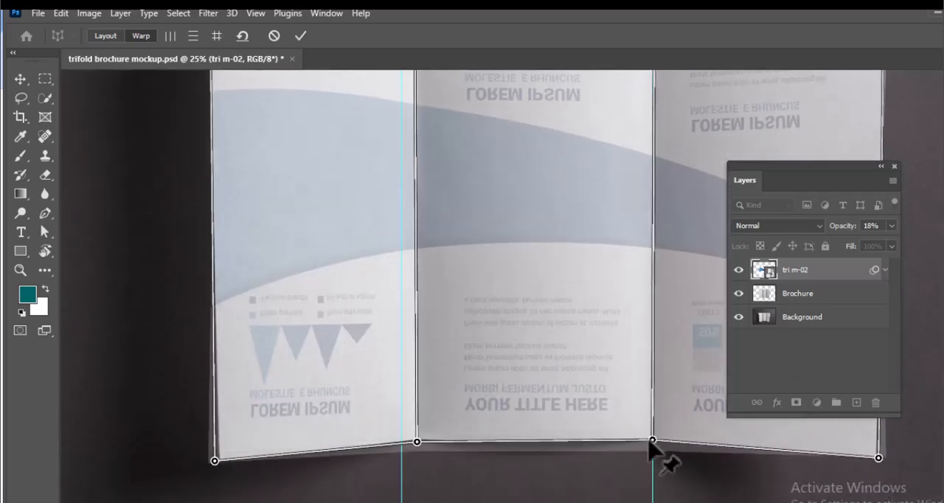
drag(415, 440, 418, 442)
drag(215, 461, 217, 463)
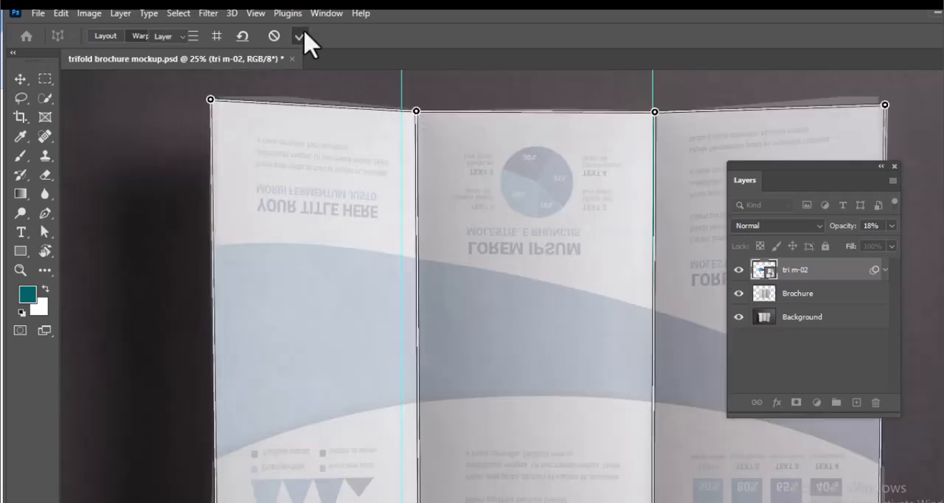
click(300, 36)
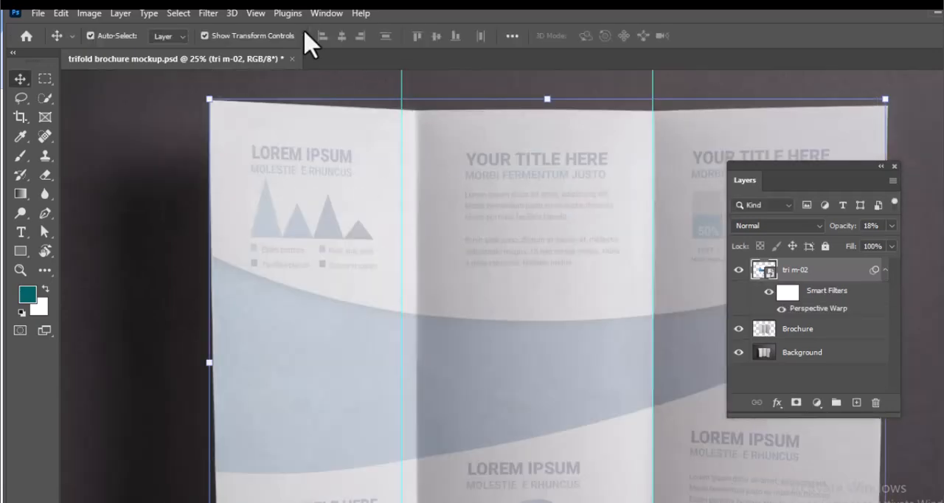
Set the tri m-02 layer's opacity to 100% and clear the guides from the document
click(892, 225)
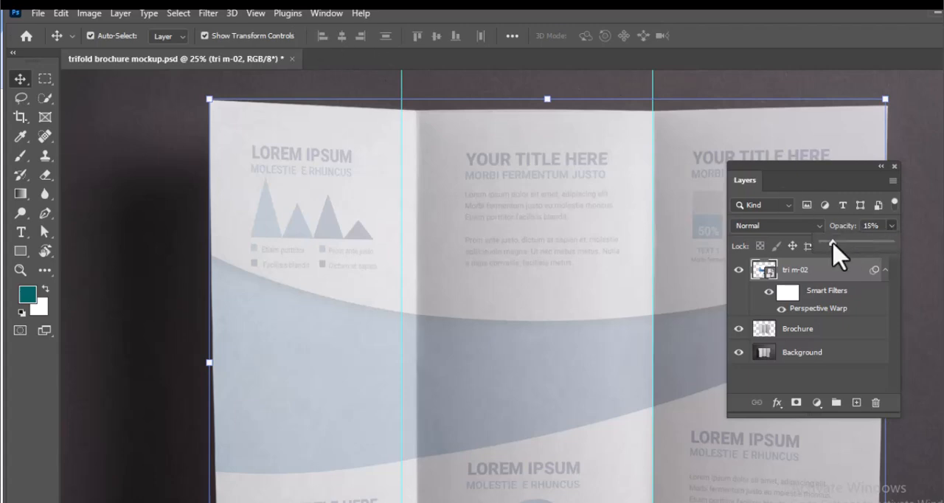
drag(834, 244, 888, 249)
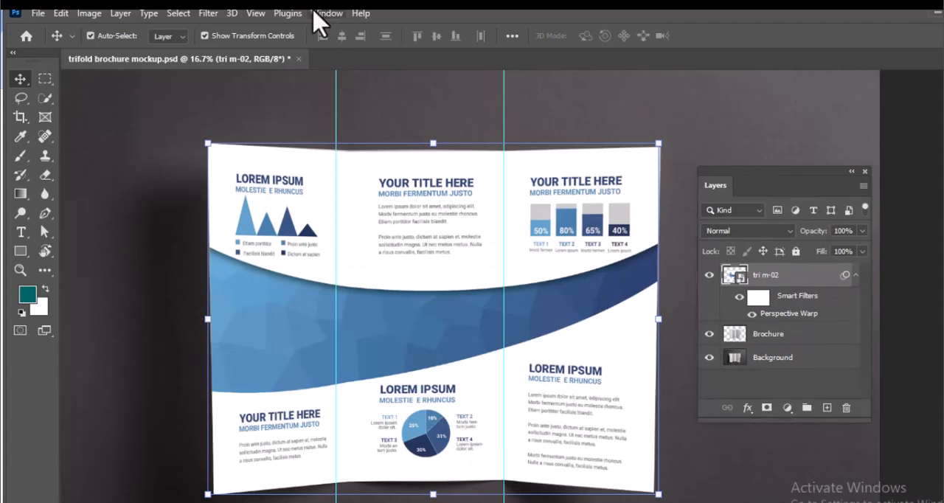
click(256, 14)
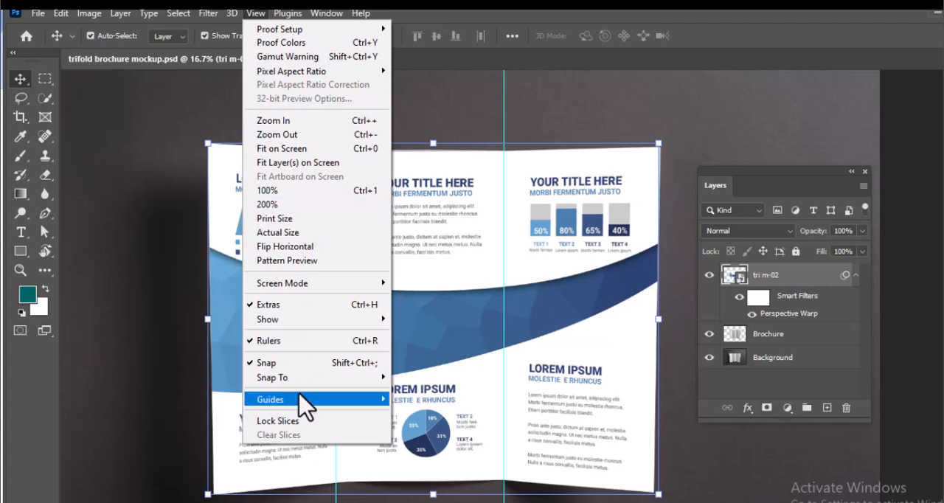
mouse_move(302, 400)
click(416, 428)
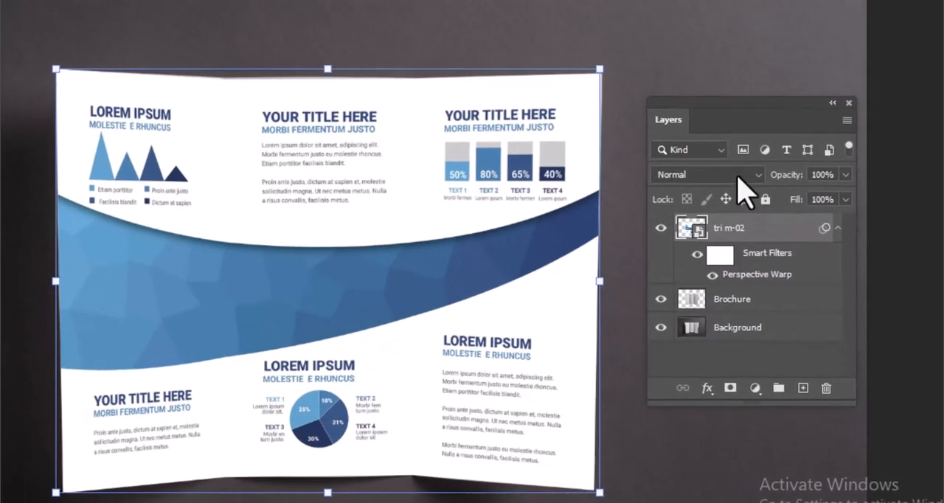
Set the tri m-02 layer's blend mode to Multiply
click(755, 200)
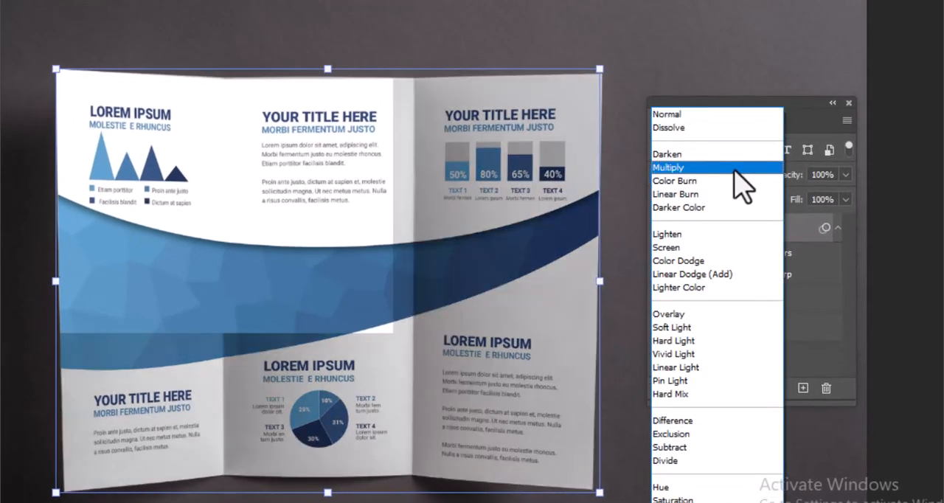
click(735, 169)
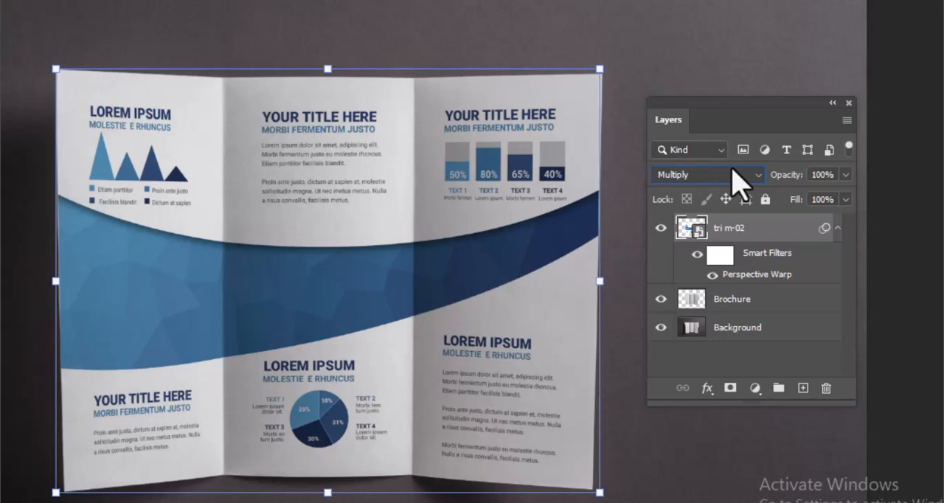
Duplicate the Brochure layer twice and rename the lower copy Shadow and the upper copy Light
click(759, 301)
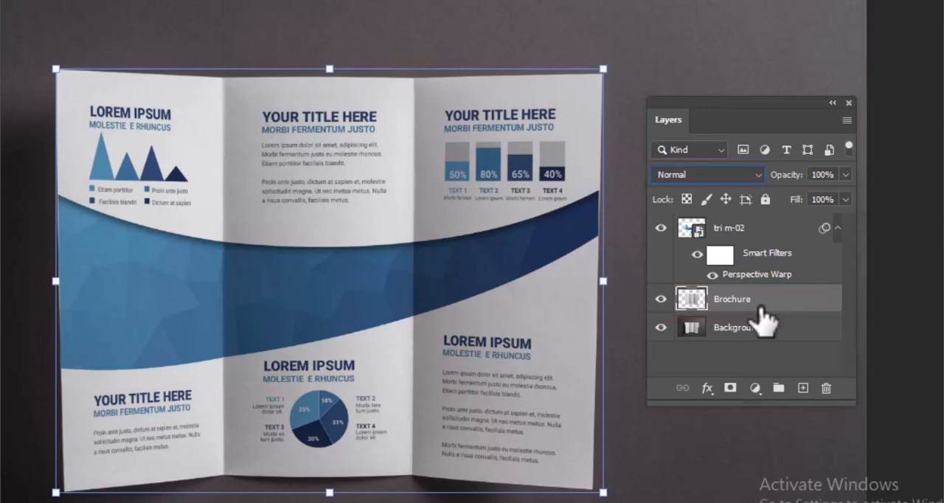
key(ctrl+j)
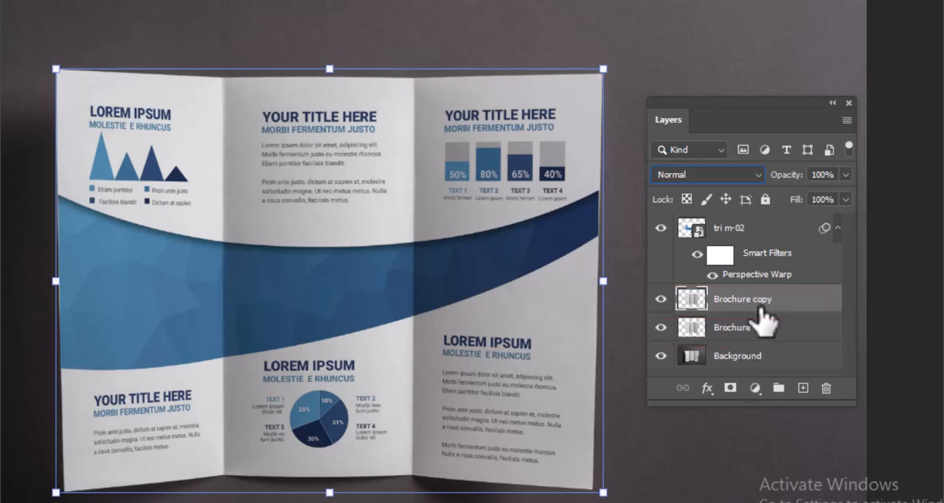
key(ctrl+j)
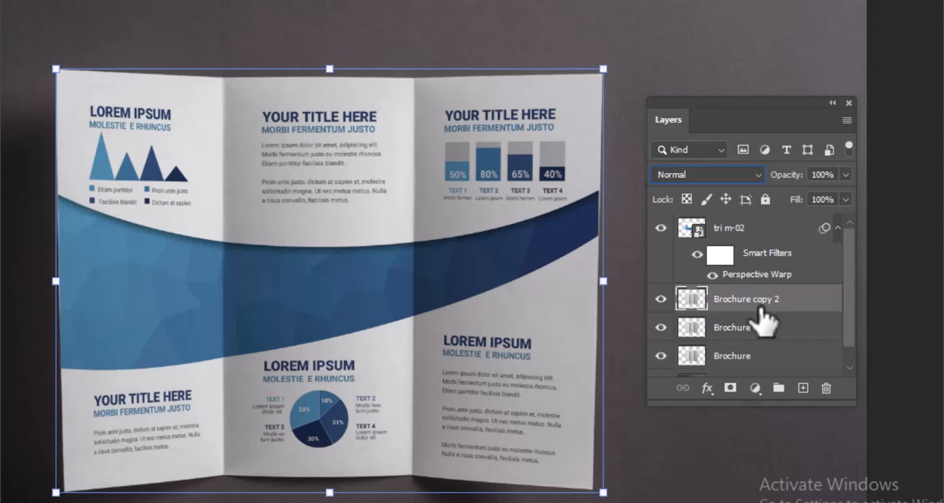
double_click(740, 329)
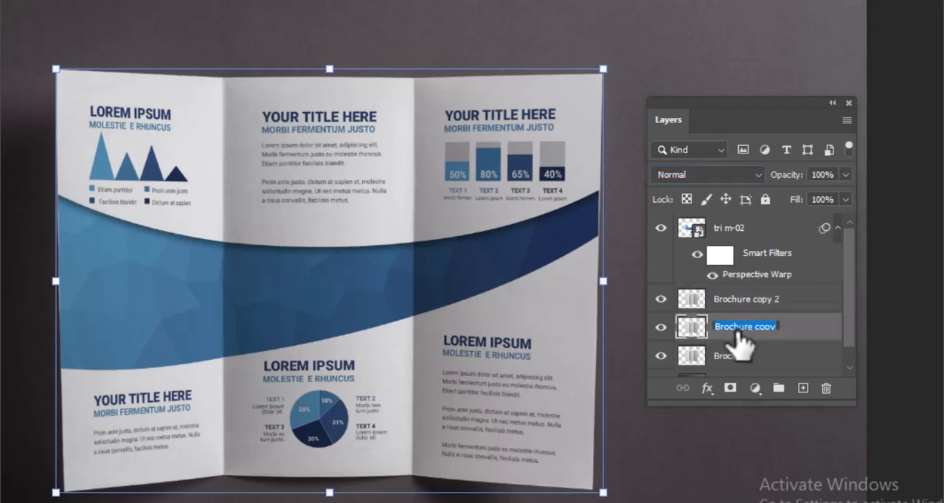
text(Shadow)
double_click(741, 299)
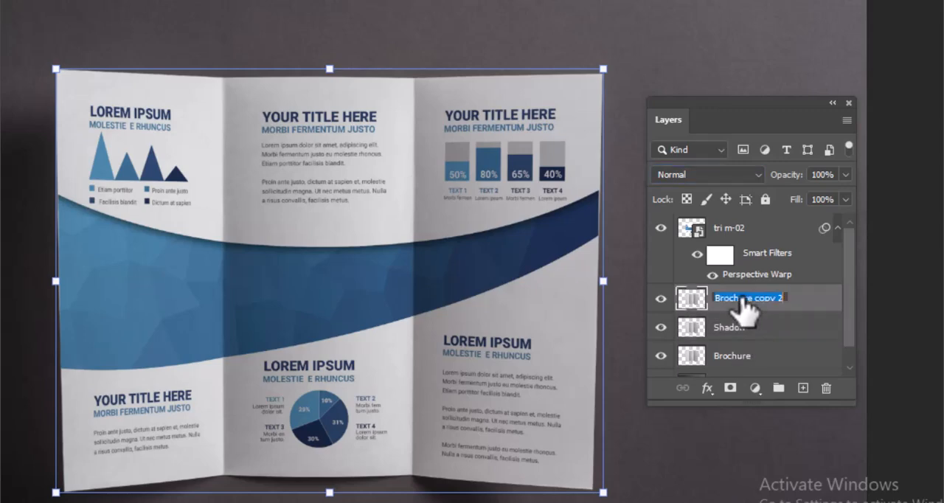
text(Light)
Move the Shadow and Light layers above tri m-02, with Light topmost, and hide both layers
click(789, 331)
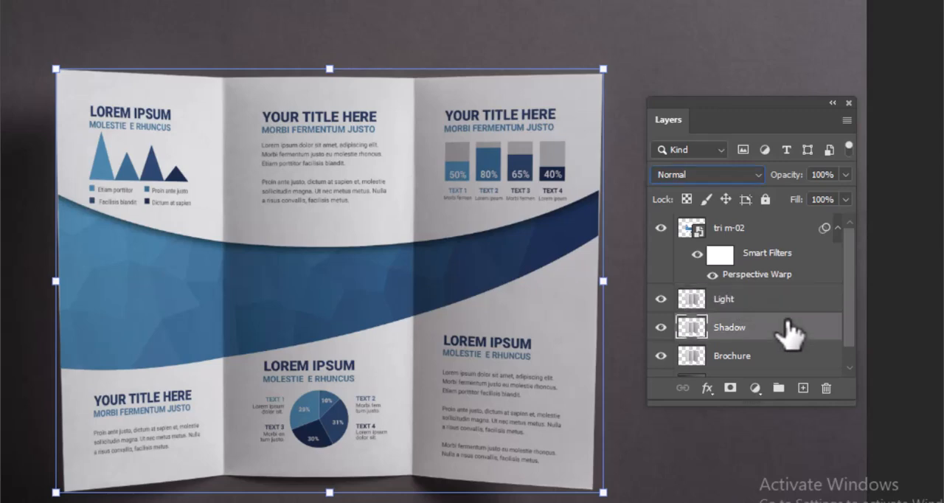
drag(748, 326, 740, 223)
drag(753, 340, 741, 214)
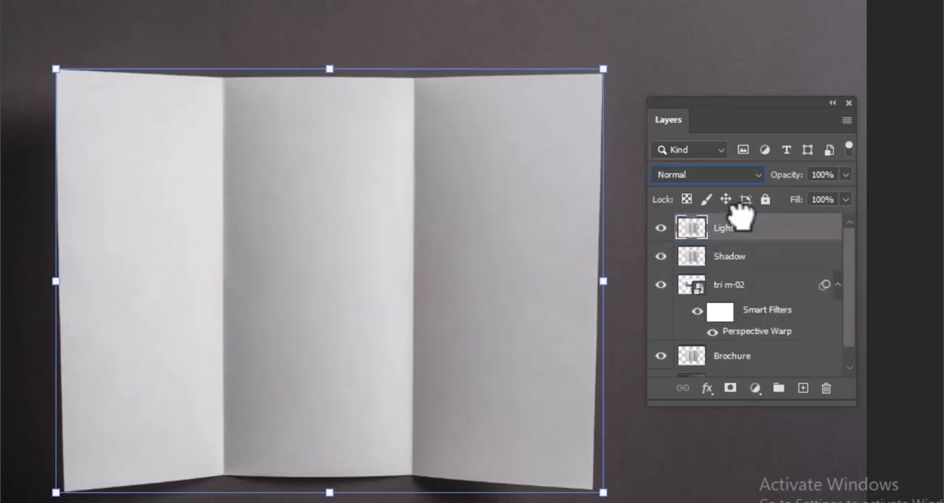
click(662, 256)
click(661, 228)
Clip the tri m-02 layer to the Brochure layer with a clipping mask
right_click(771, 275)
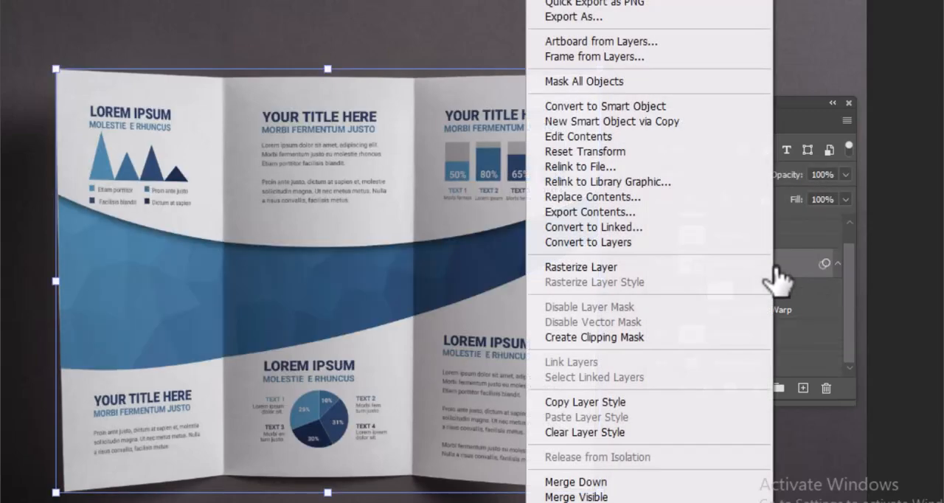
click(666, 341)
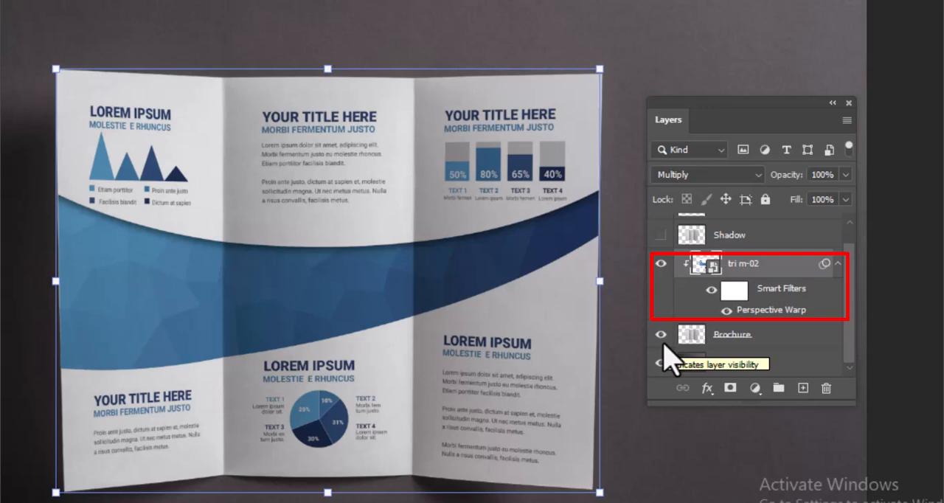
click(639, 454)
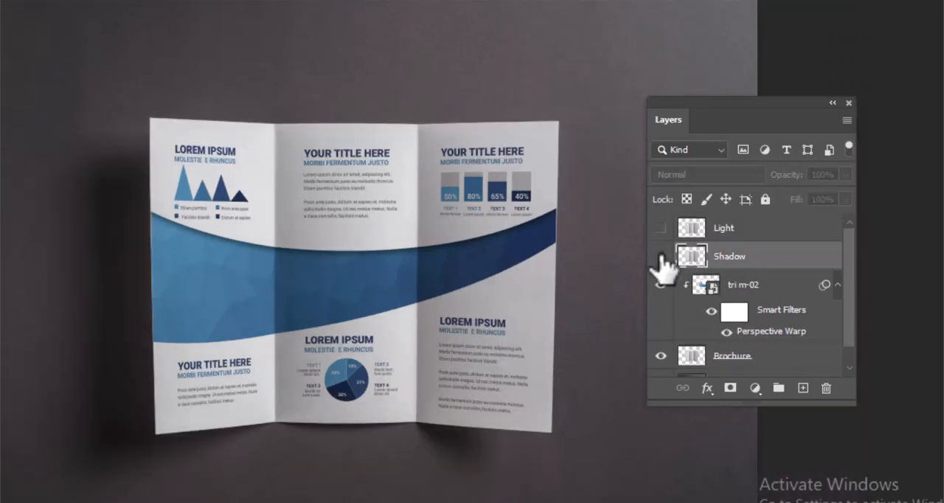
Show the Shadow layer and set its blend mode to Multiply
click(661, 257)
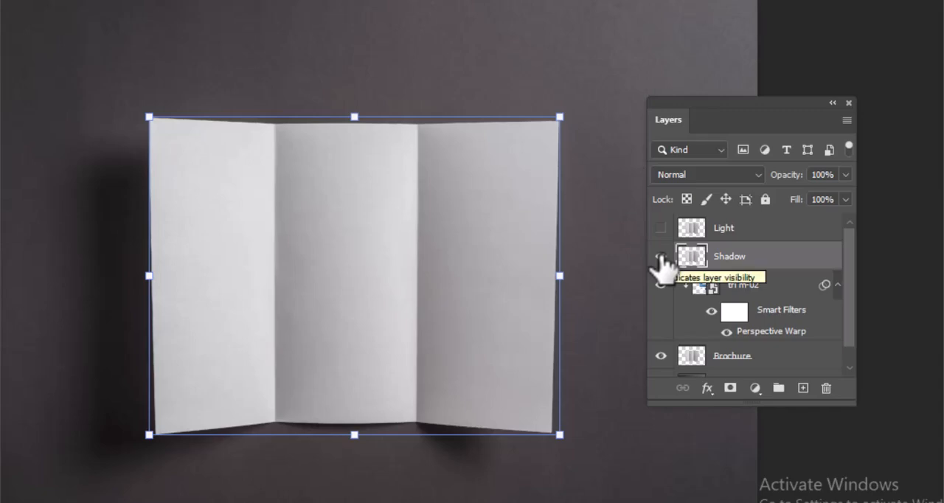
click(737, 177)
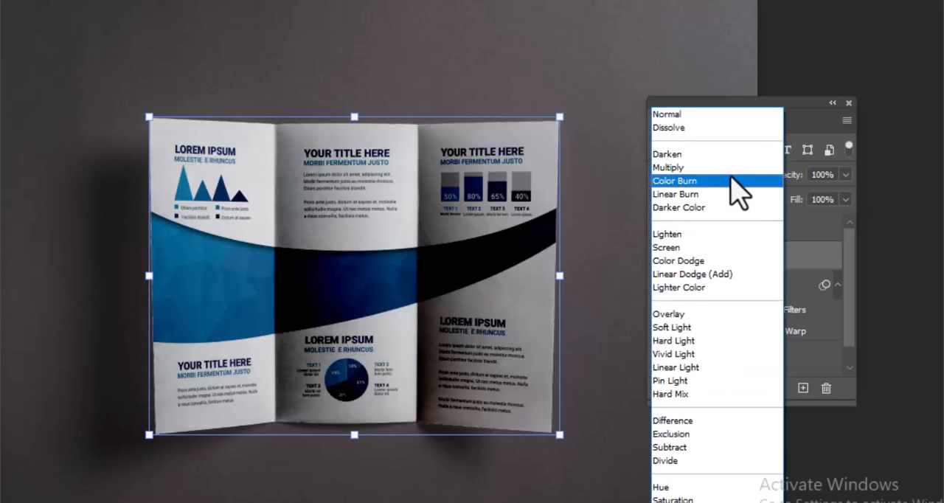
click(718, 169)
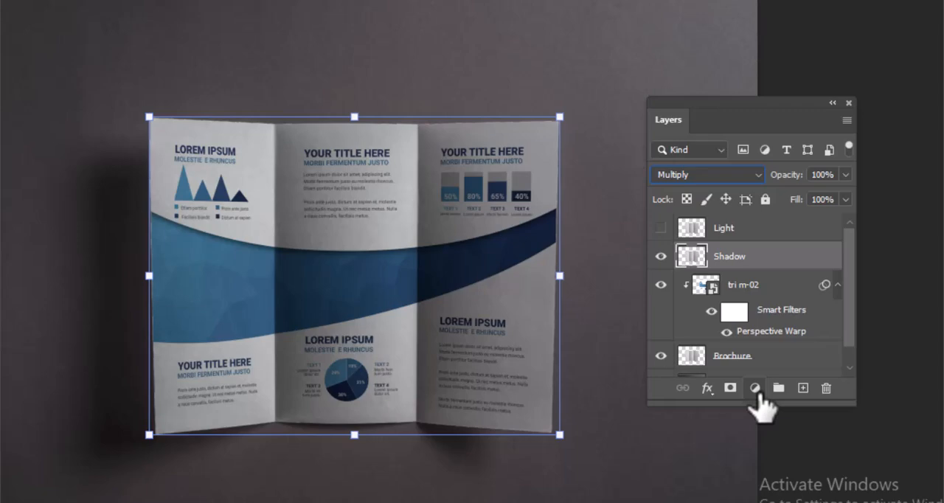
Add a Curves adjustment clipped to the Shadow layer and pull its upper curve point down to input 198, output 174
click(756, 389)
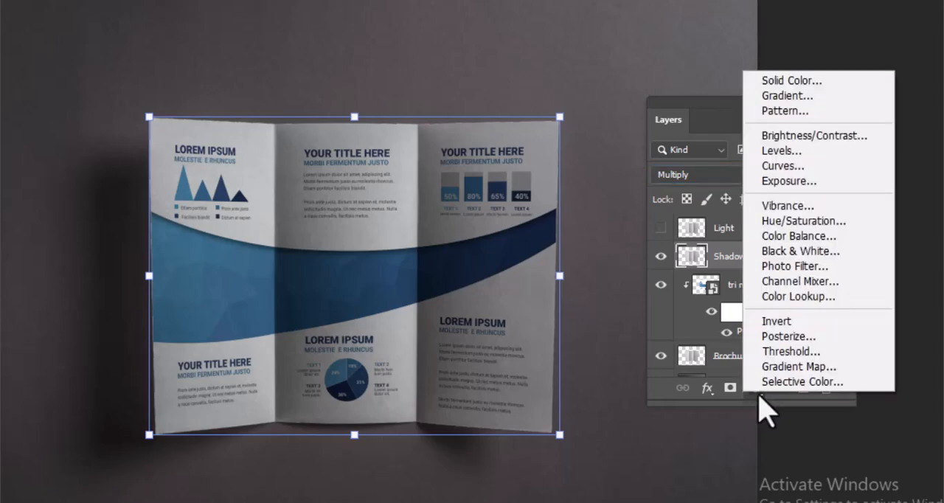
click(783, 167)
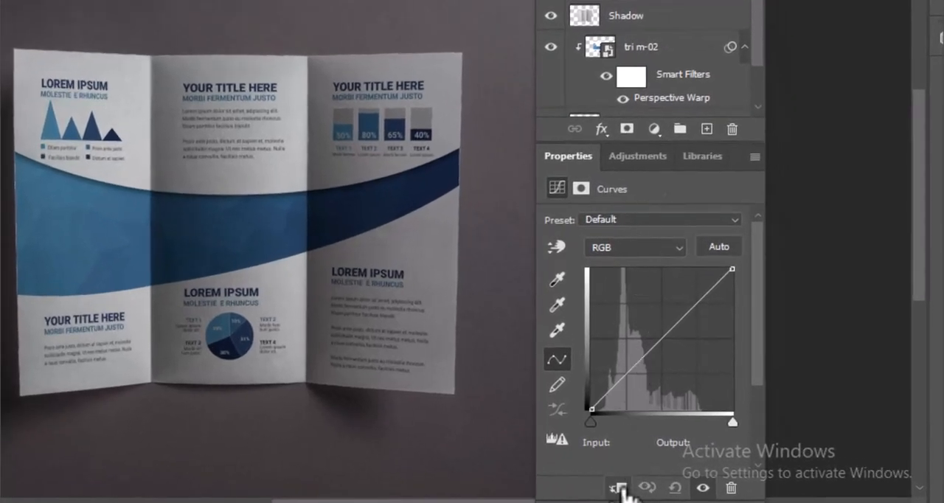
click(619, 488)
click(696, 307)
drag(697, 307, 701, 314)
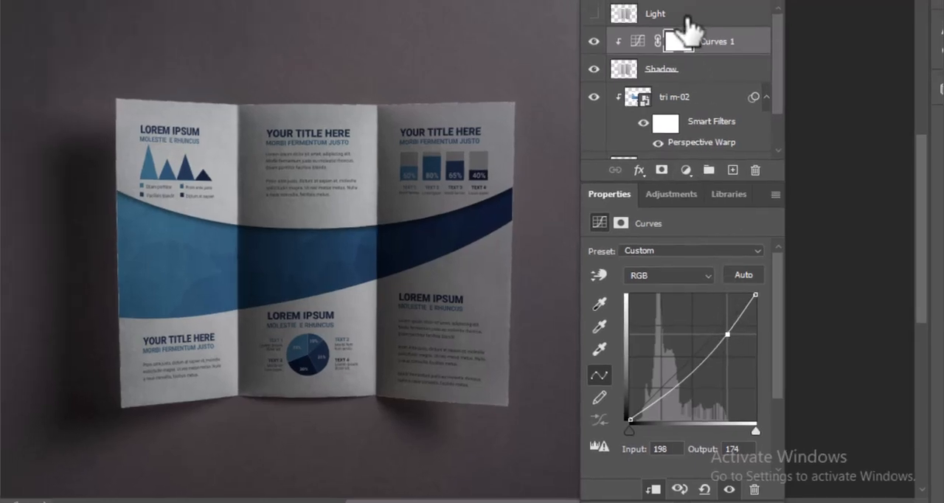
Show the Light layer and set its blend mode to Screen
click(686, 22)
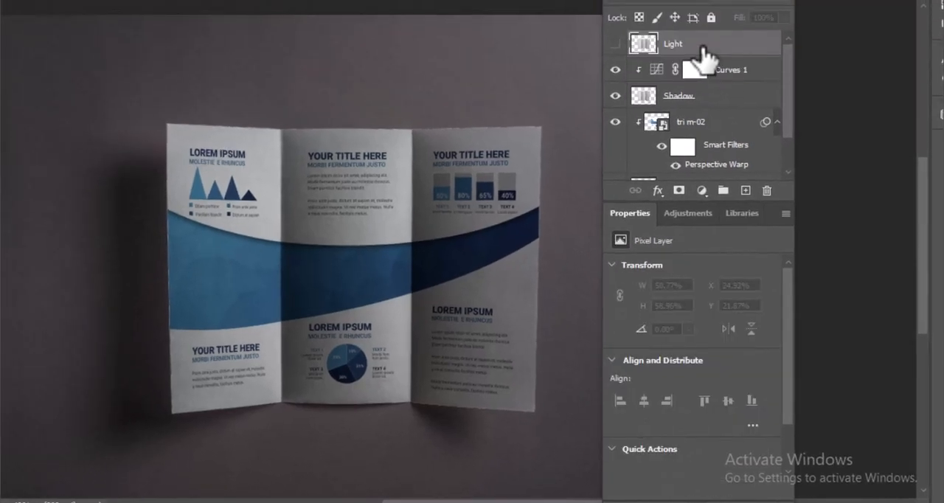
click(616, 45)
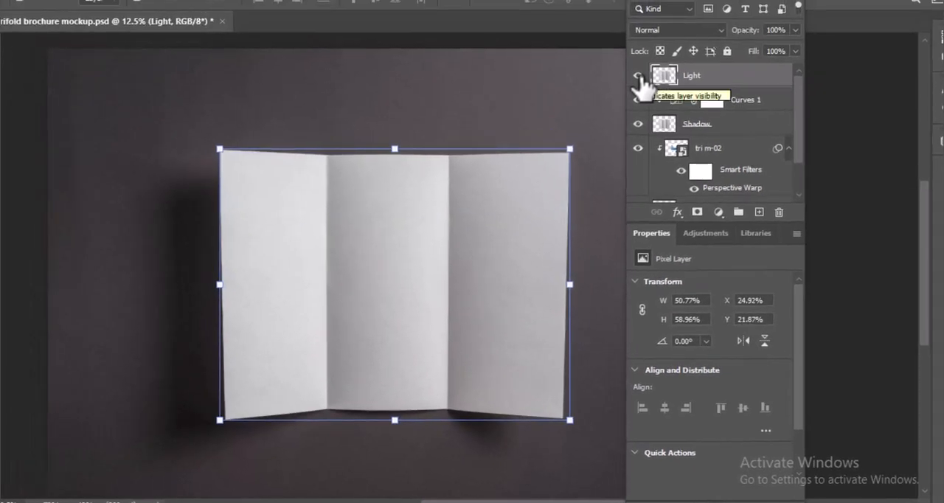
click(718, 32)
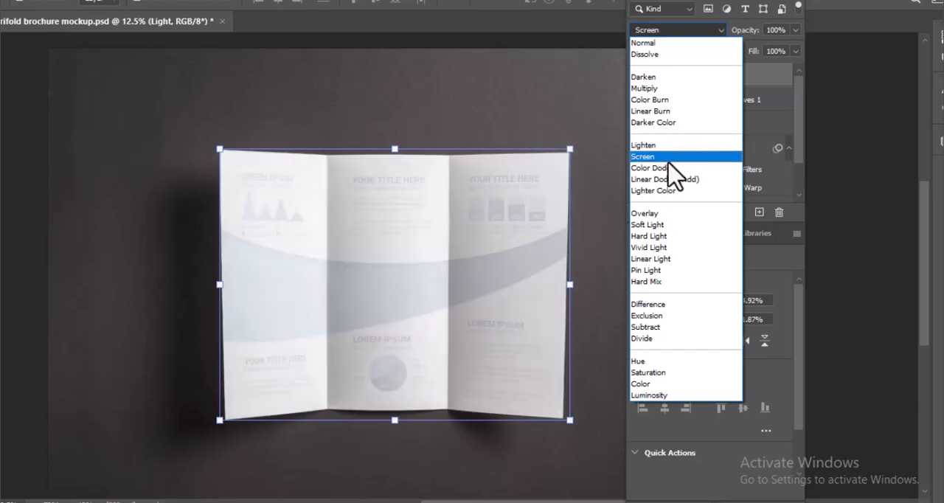
click(650, 157)
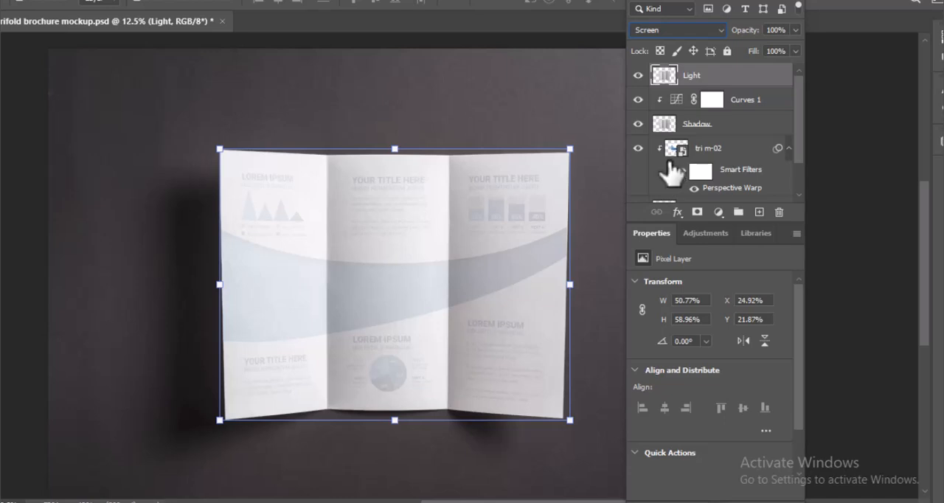
Add a Curves adjustment clipped to the Light layer and pull its curve down to darken the light effect
click(718, 213)
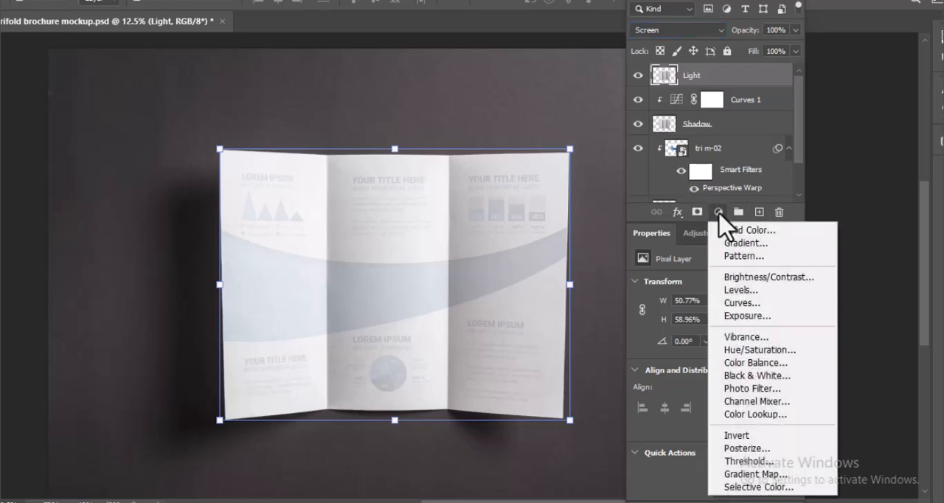
click(744, 303)
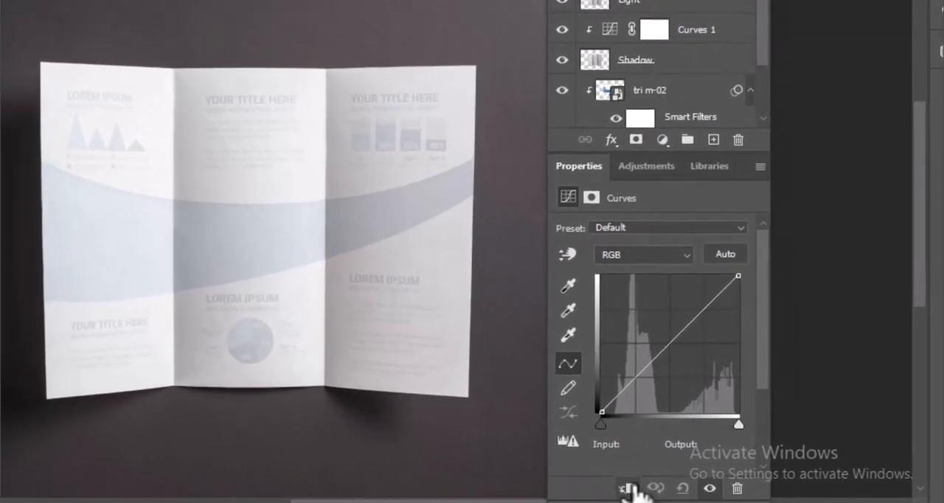
click(629, 488)
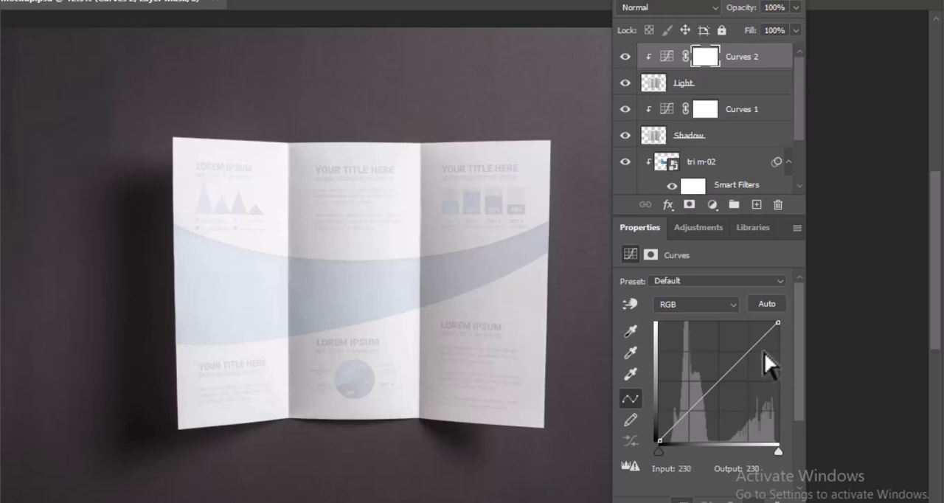
click(768, 333)
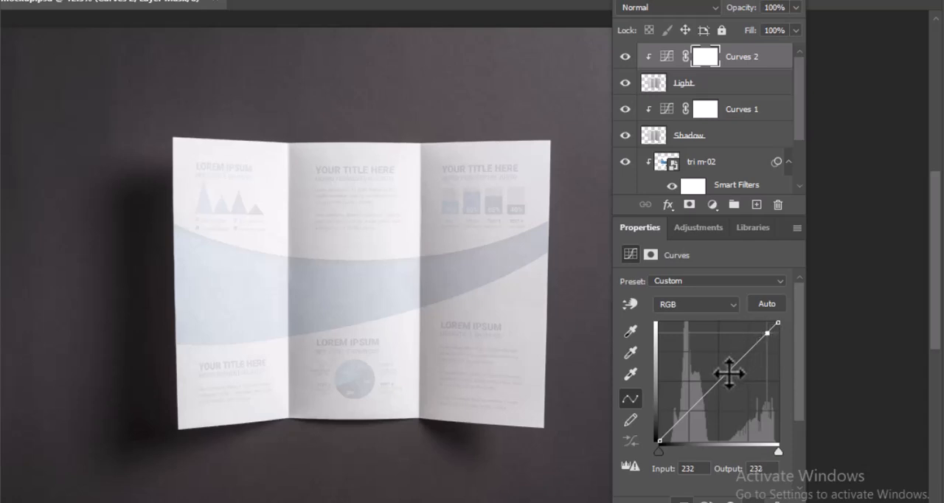
drag(729, 374, 750, 387)
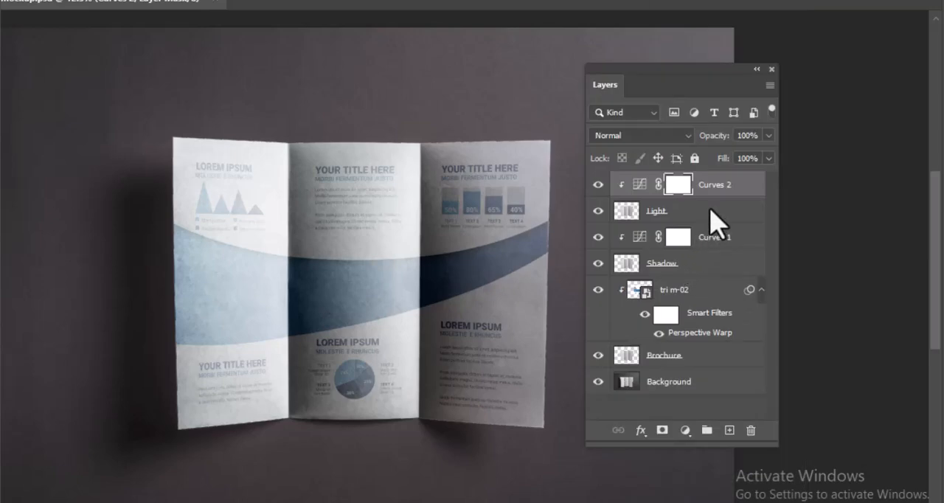
Lower the Light layer's opacity to 25%
click(698, 216)
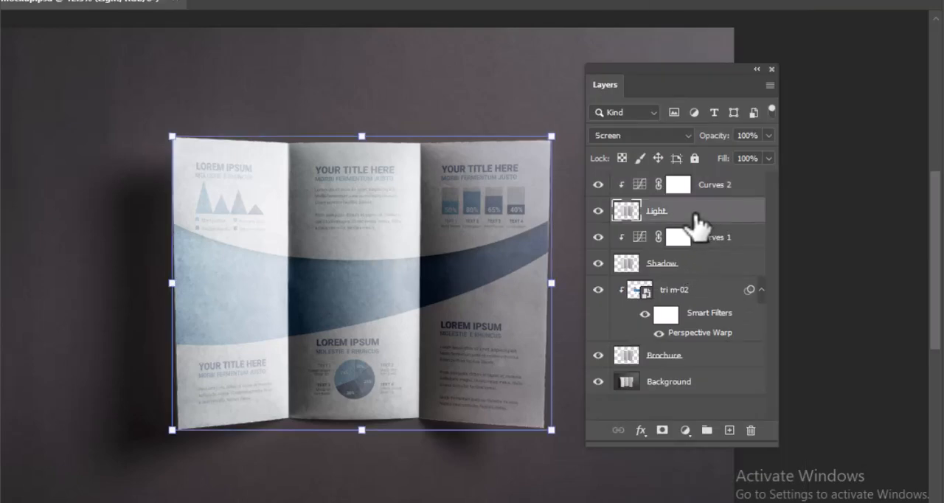
click(769, 136)
drag(765, 156, 710, 163)
Lower the Shadow layer's opacity to 51%, and compare the brochure with the Shadow and Light layers each hidden and shown
click(713, 272)
click(769, 136)
drag(771, 156, 730, 159)
drag(729, 161, 730, 161)
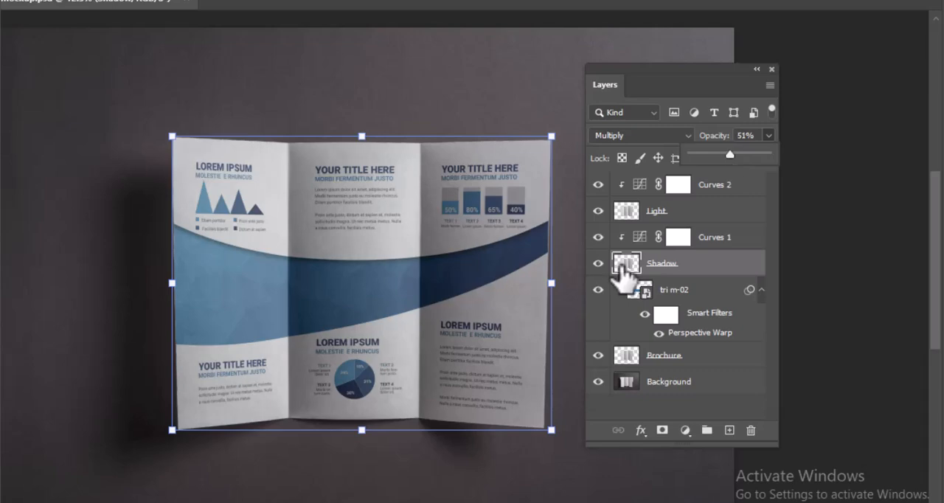
click(600, 267)
click(600, 267)
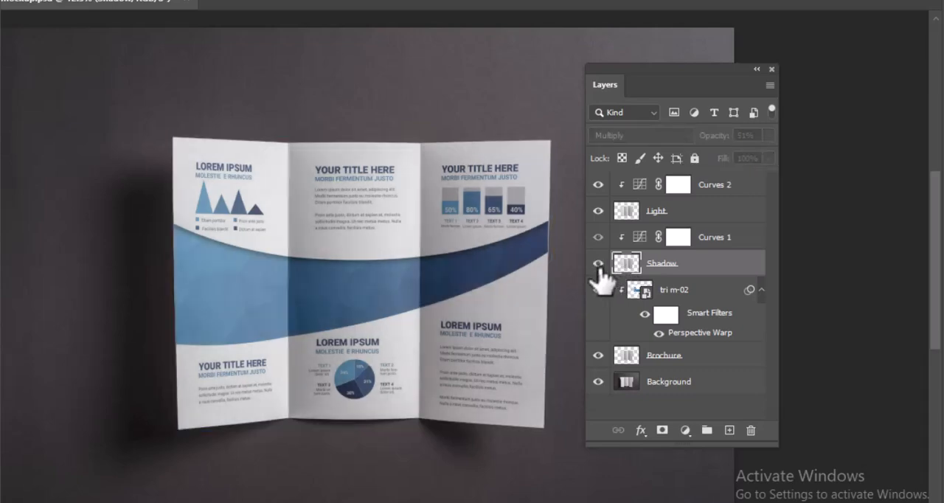
click(599, 265)
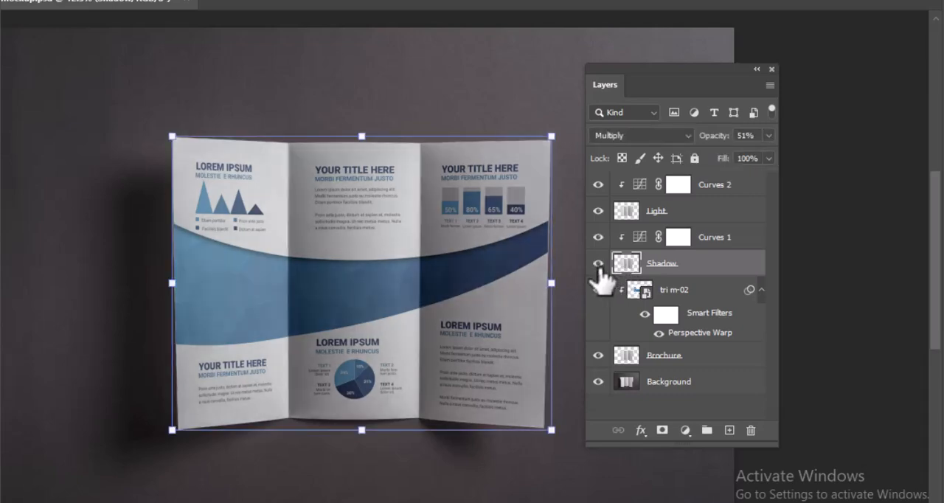
click(598, 212)
click(597, 212)
Group the Light and Shadow layers together with their clipped Curves adjustments
click(732, 217)
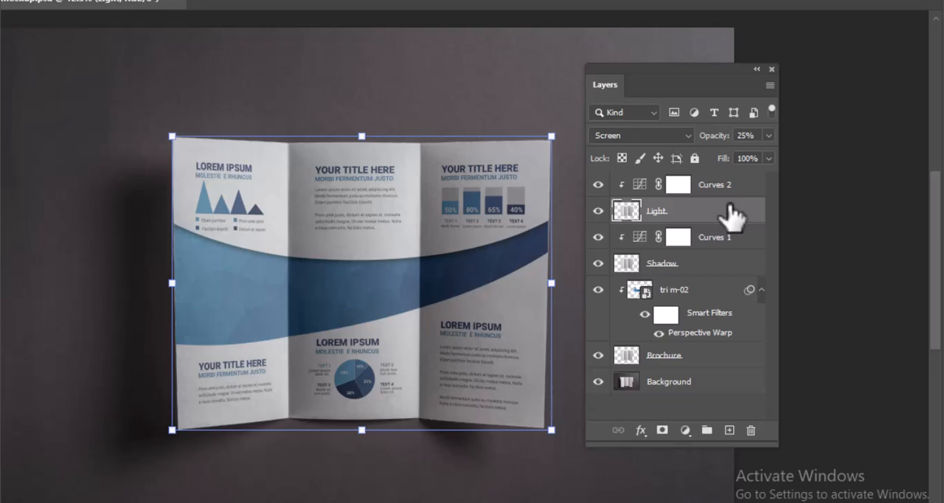
shift+click(710, 270)
key(ctrl+g)
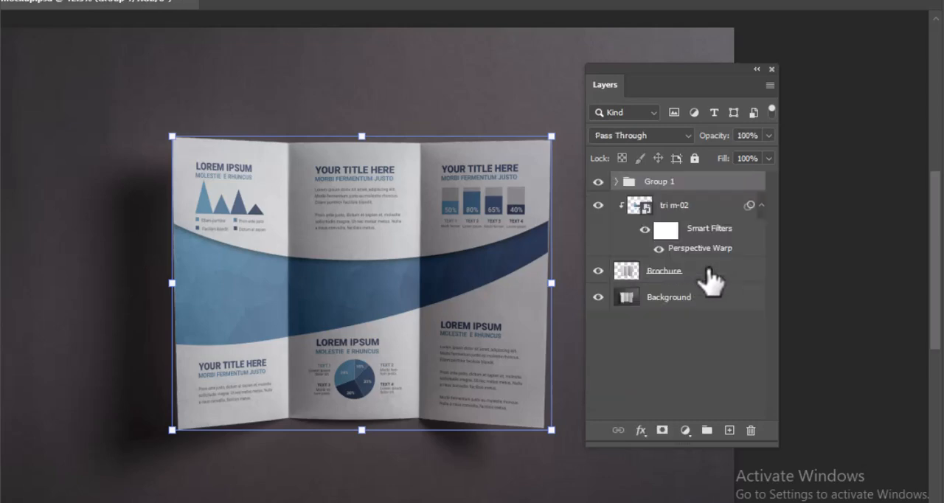
Rename the new layer group as Light & Shadow and deselect all layers
double_click(663, 182)
text(Ligh)
text(ts)
text( Shado)
text(w)
key(Return)
click(691, 392)
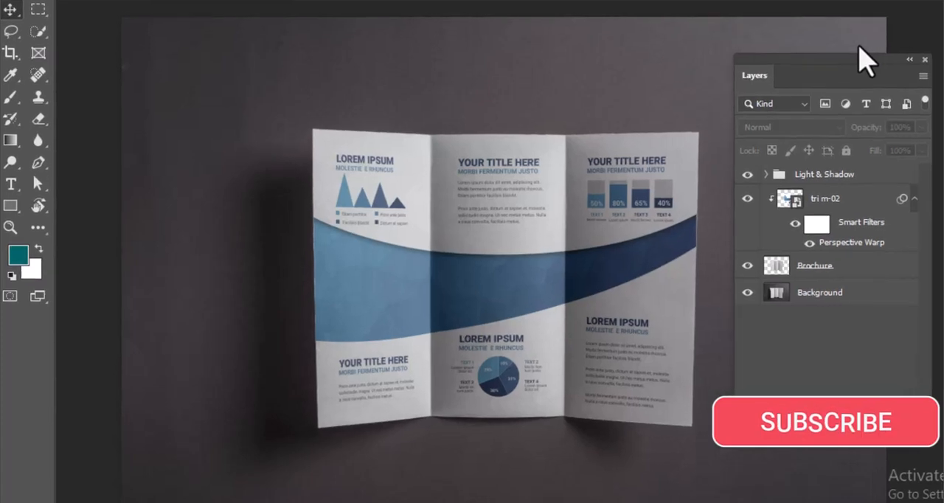
drag(900, 61, 924, 60)
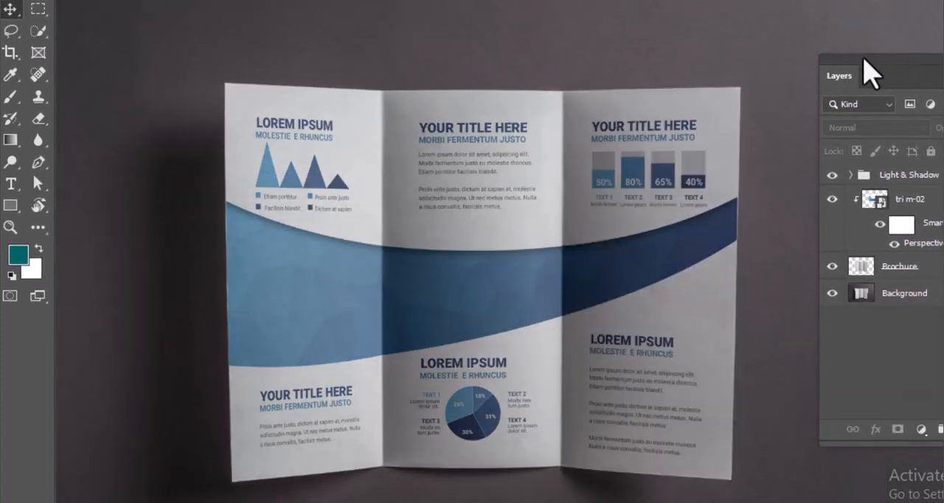